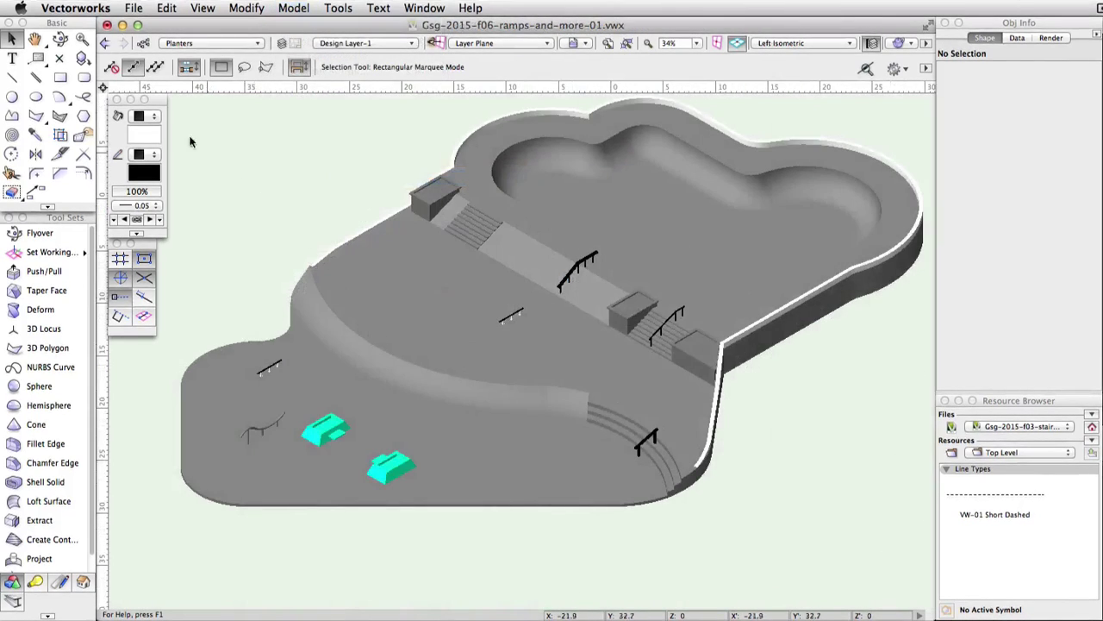
# Step: Create a new class named Ramps and make it the active class
pyautogui.click(143, 43)
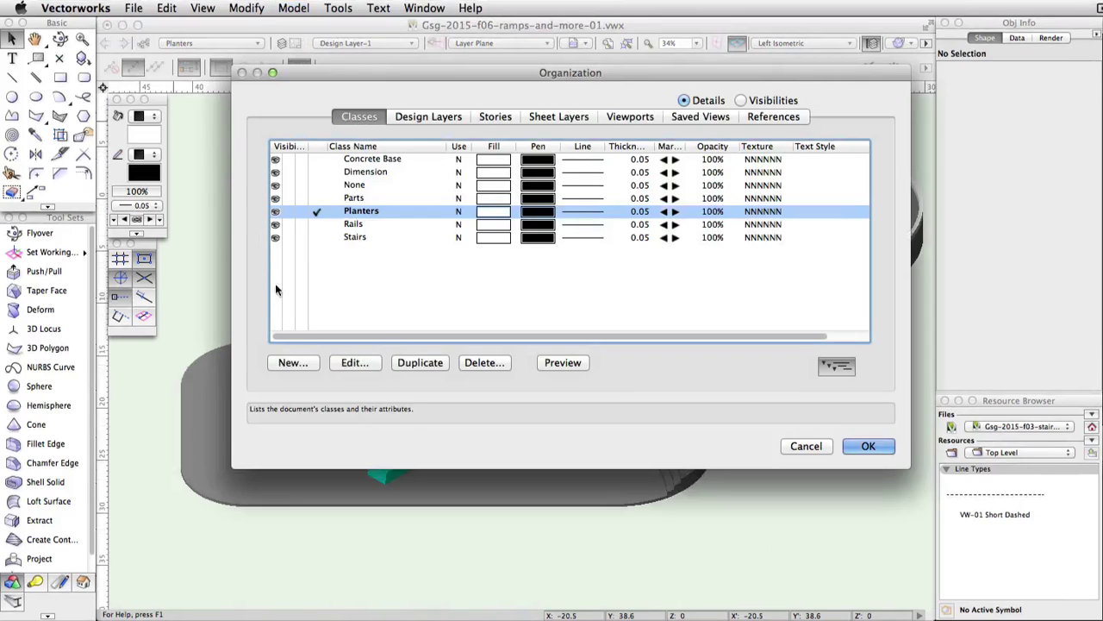
pyautogui.click(291, 363)
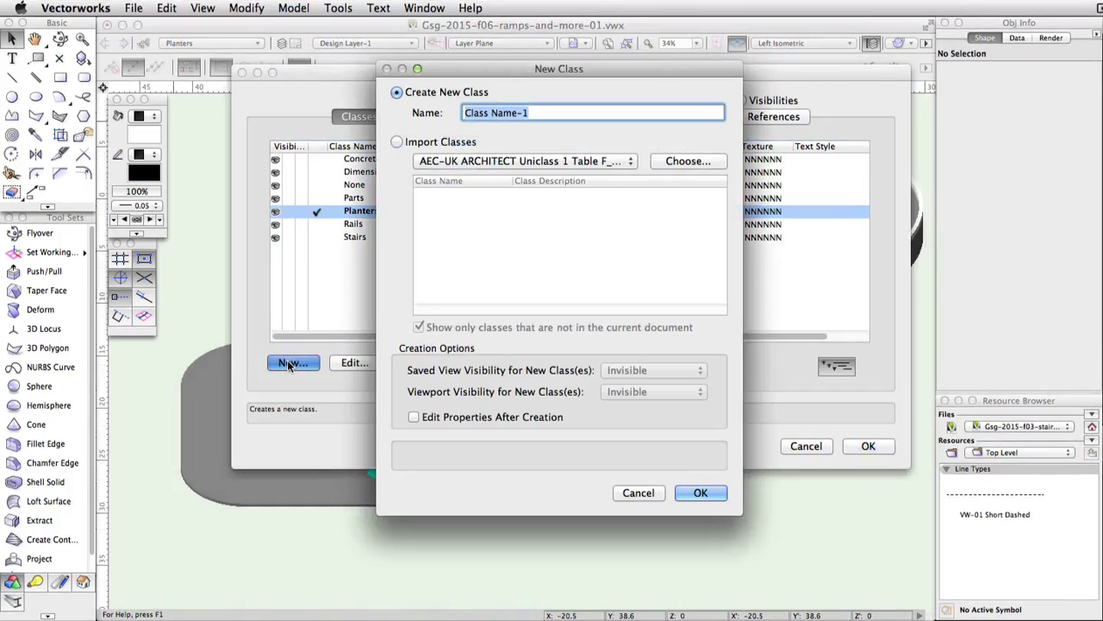
pyautogui.write('Ramps')
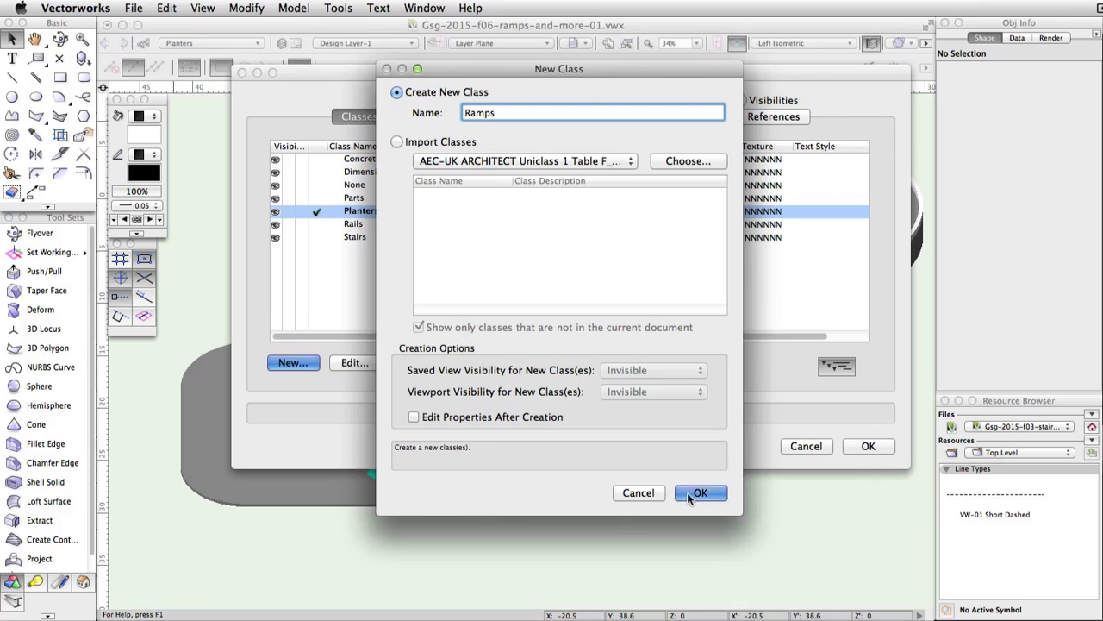
pyautogui.click(689, 493)
pyautogui.click(317, 237)
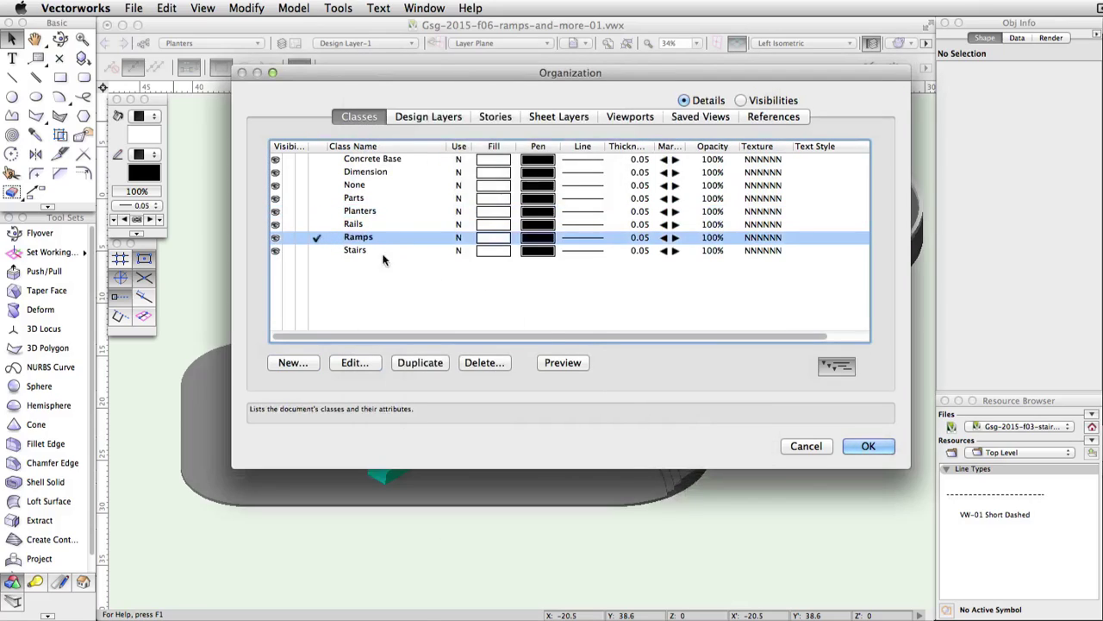
pyautogui.click(858, 446)
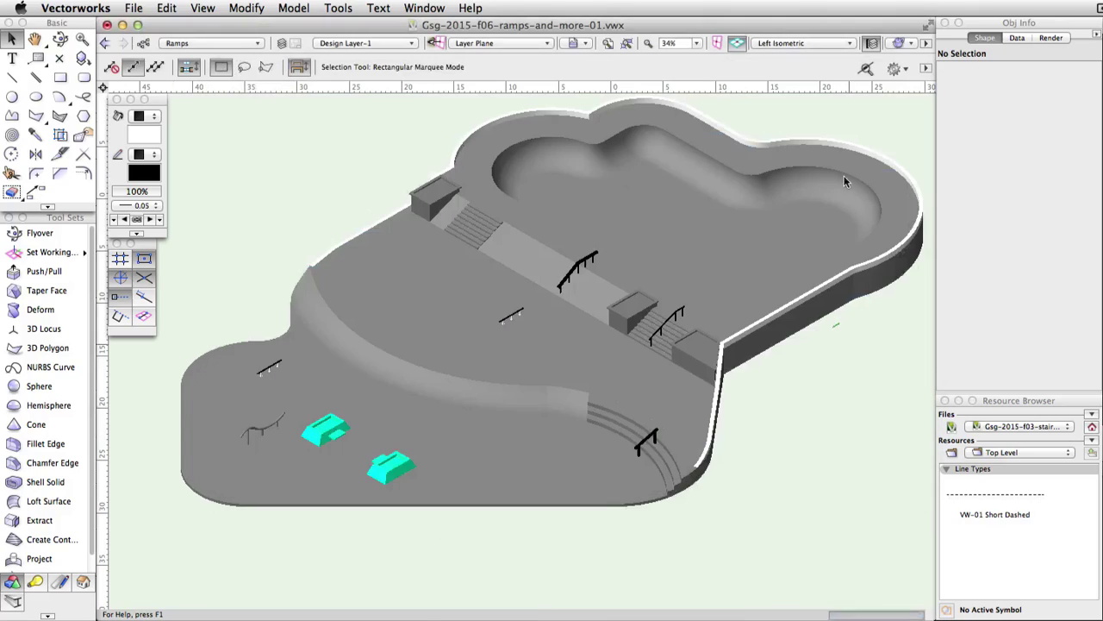
# Step: Switch to Top/Plan view and zoom in on the curved ramp
pyautogui.click(818, 42)
pyautogui.click(822, 63)
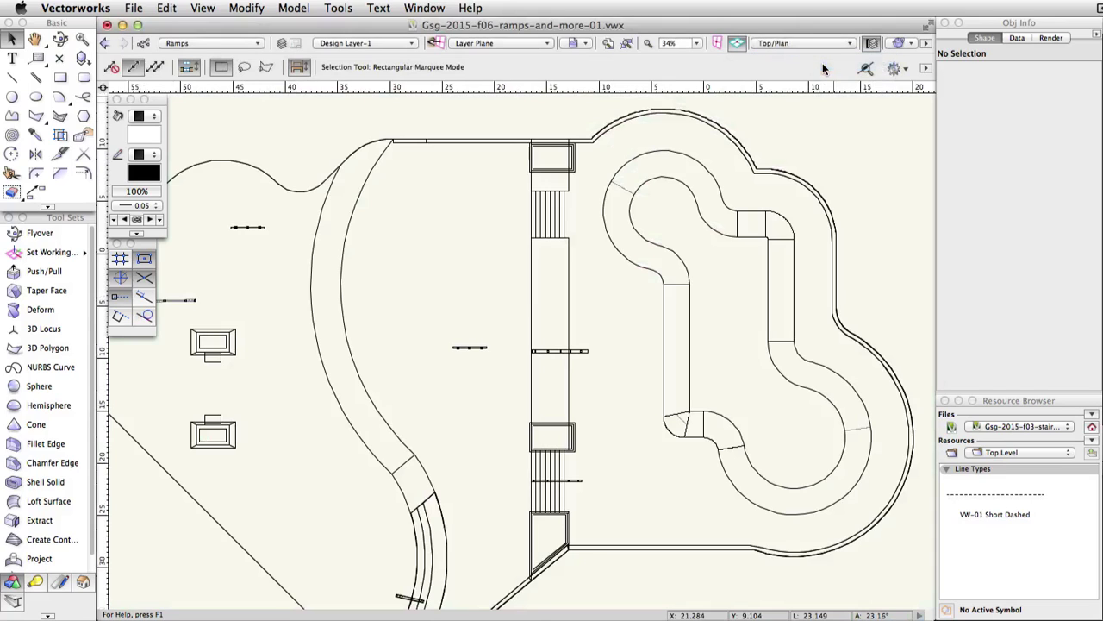
pyautogui.press('h')
pyautogui.moveTo(472, 256)
pyautogui.mouseDown()
pyautogui.moveTo(719, 256)
pyautogui.moveTo(574, 337)
pyautogui.mouseUp()
pyautogui.scroll(3, 557, 273)
pyautogui.press('x')
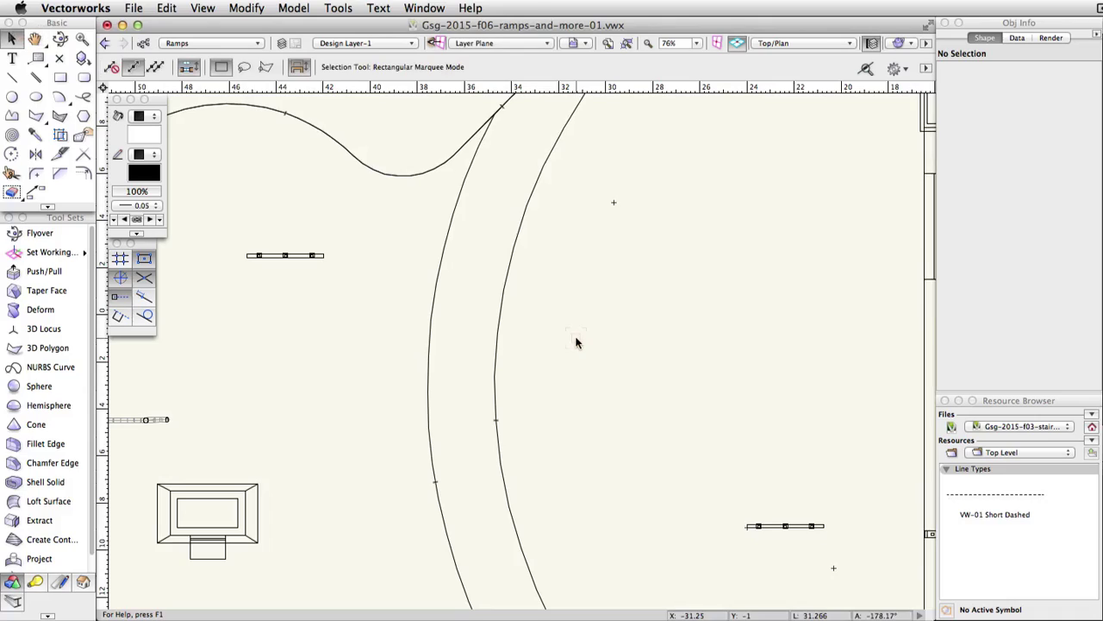
# Step: Draw a three-point arc along the ramp's inner curve (radius 21.945, 20.45° sweep)
pyautogui.click(60, 96)
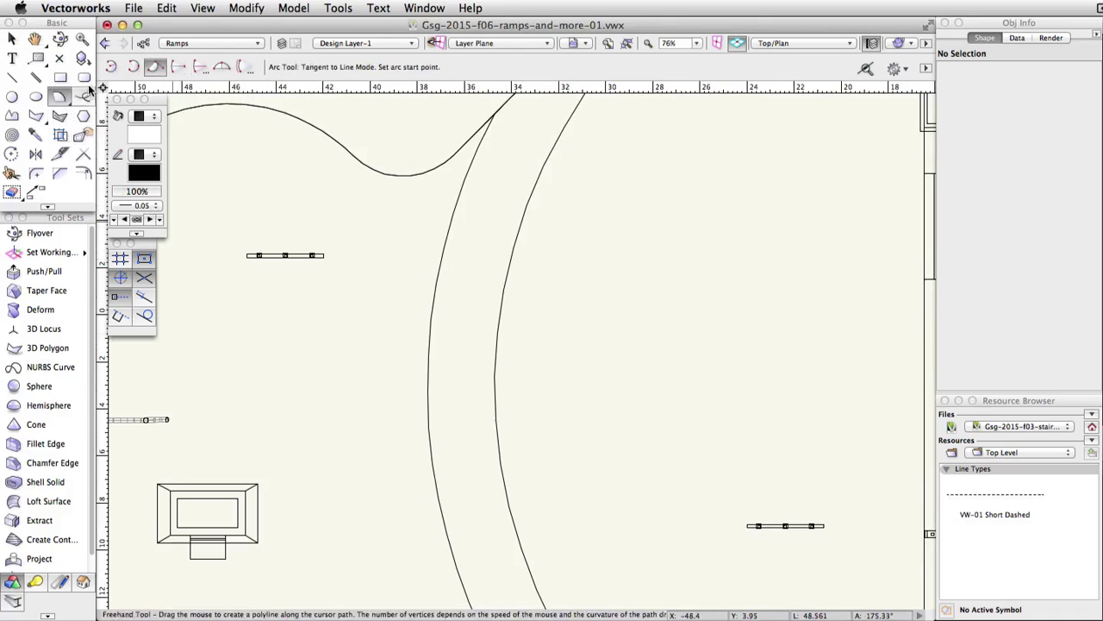
pyautogui.click(130, 66)
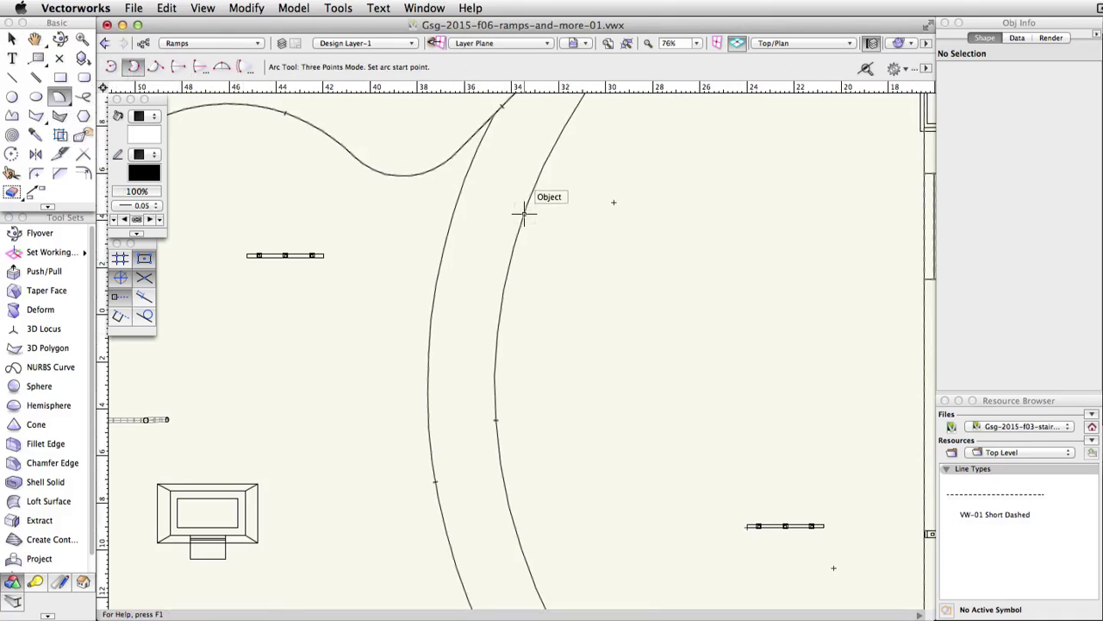
pyautogui.click(512, 252)
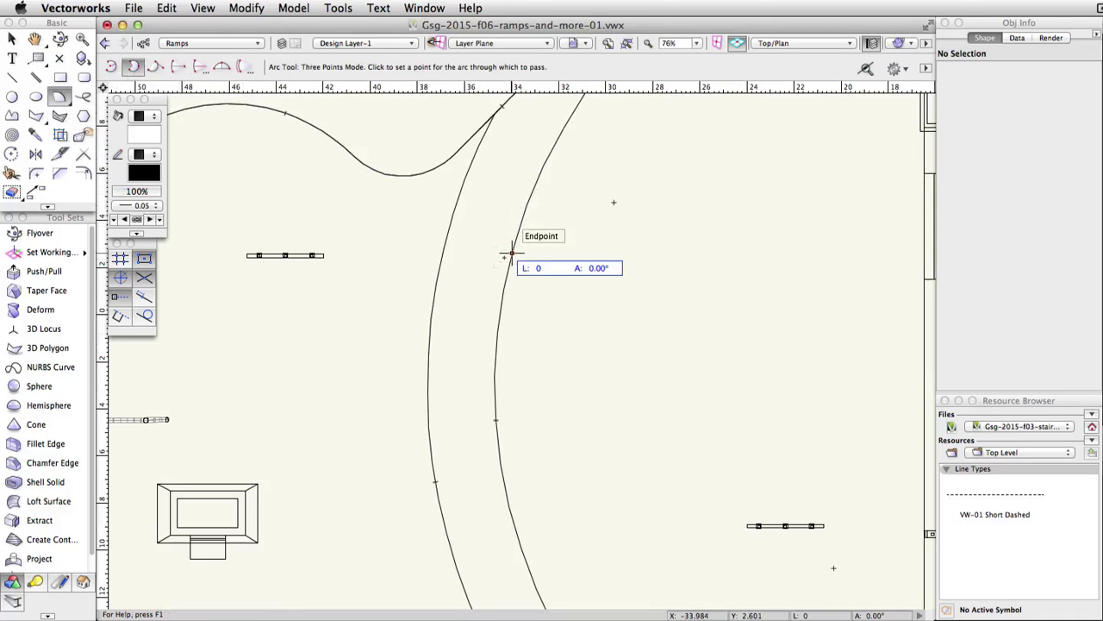
pyautogui.click(496, 351)
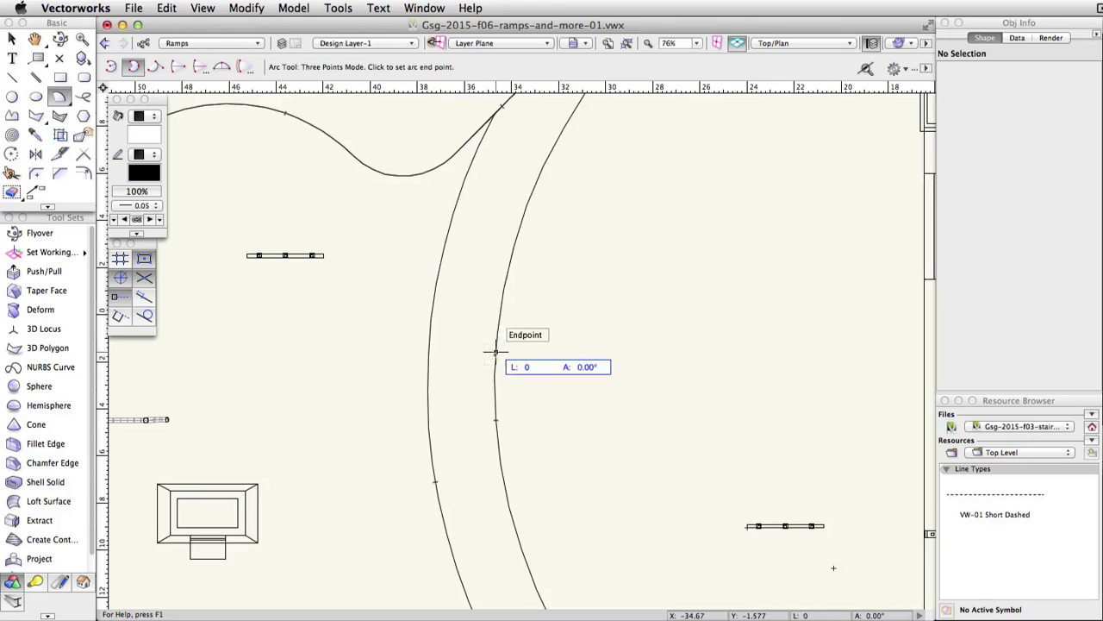
pyautogui.click(495, 434)
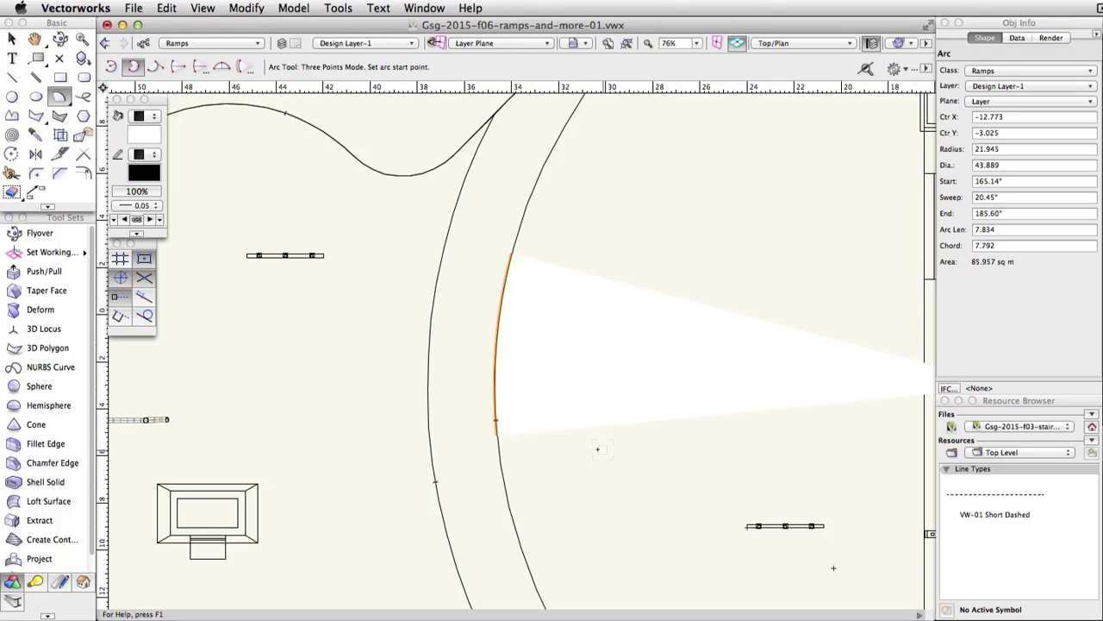
pyautogui.click(86, 175)
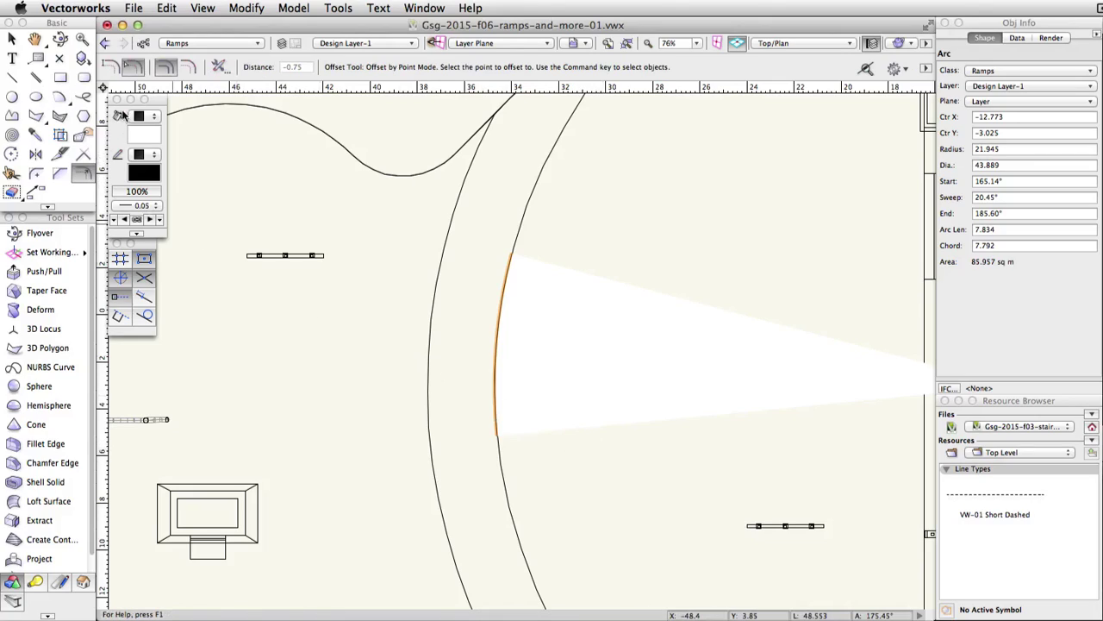
# Step: Set the Offset tool to Offset by Point with Close Open Curves enabled
pyautogui.click(226, 66)
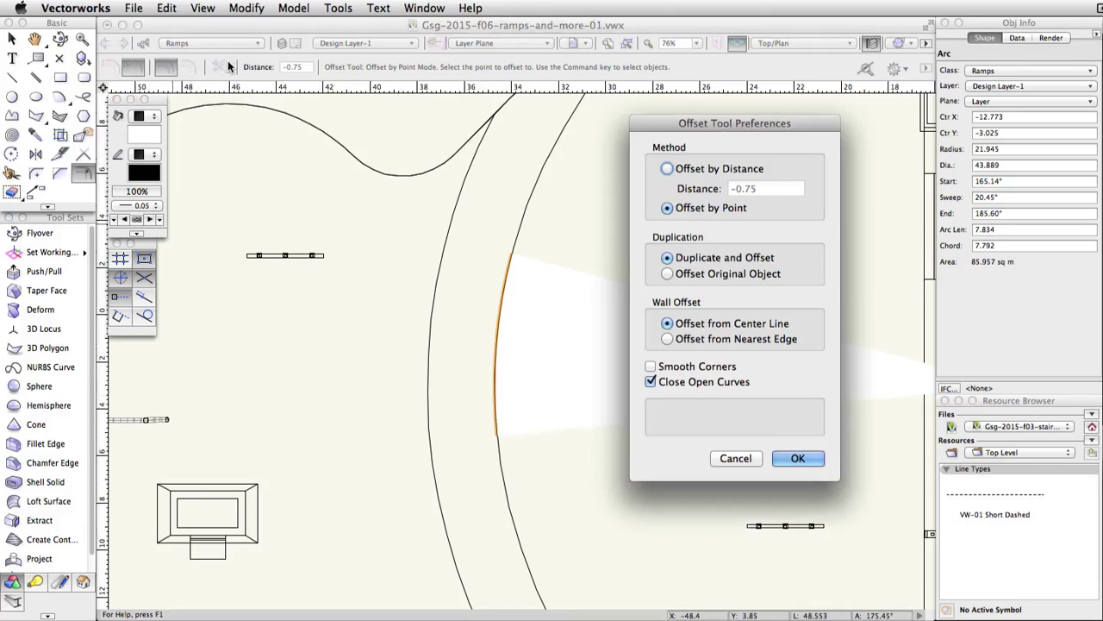
pyautogui.moveTo(710, 122); pyautogui.dragTo(495, 92)
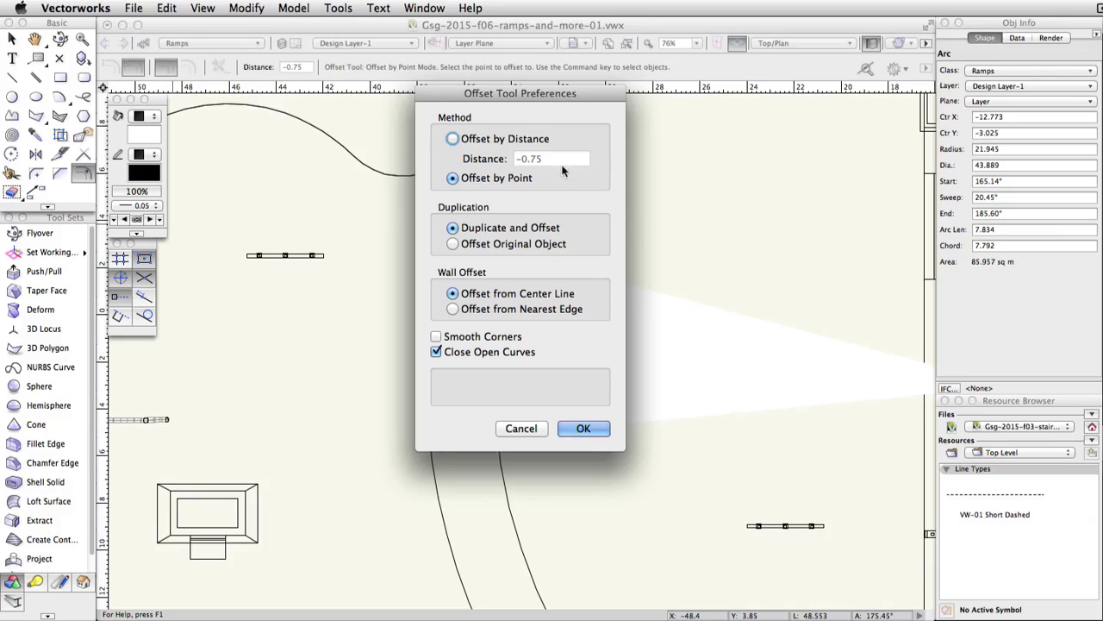
pyautogui.moveTo(450, 183)
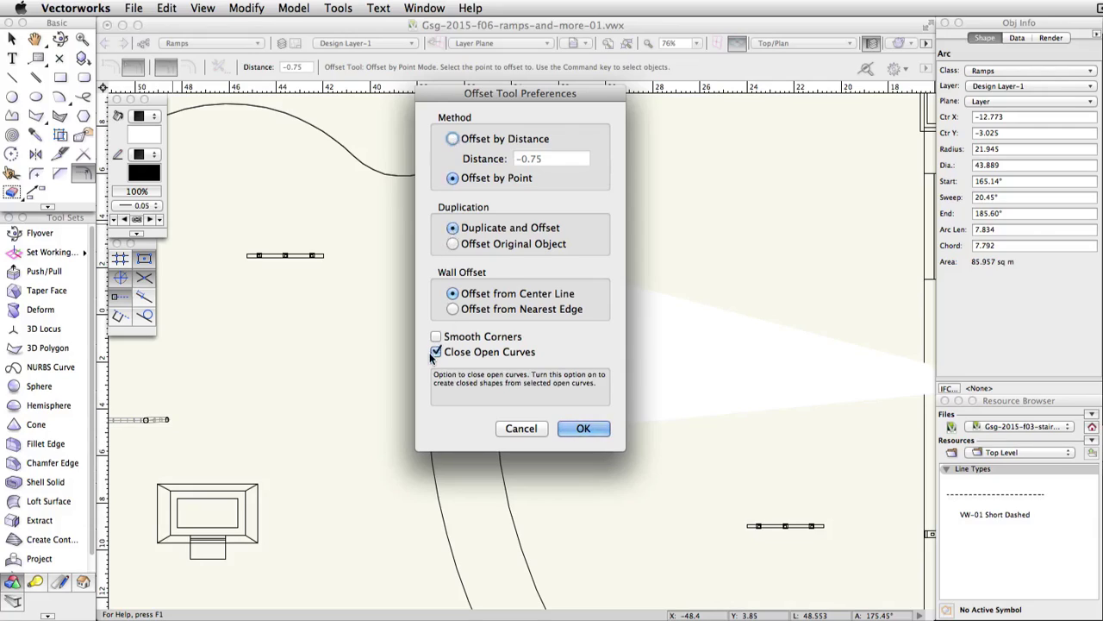
pyautogui.click(584, 428)
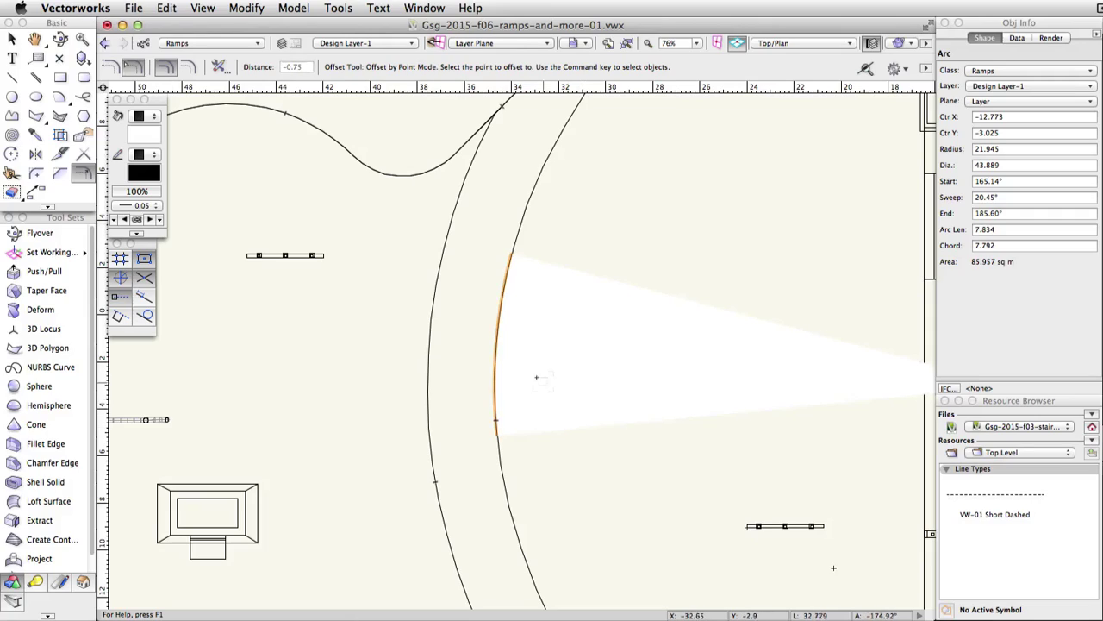
# Step: Offset the arc to the ramp's other edge, forming a closed band polyline, then reselect the arc
pyautogui.click(456, 347)
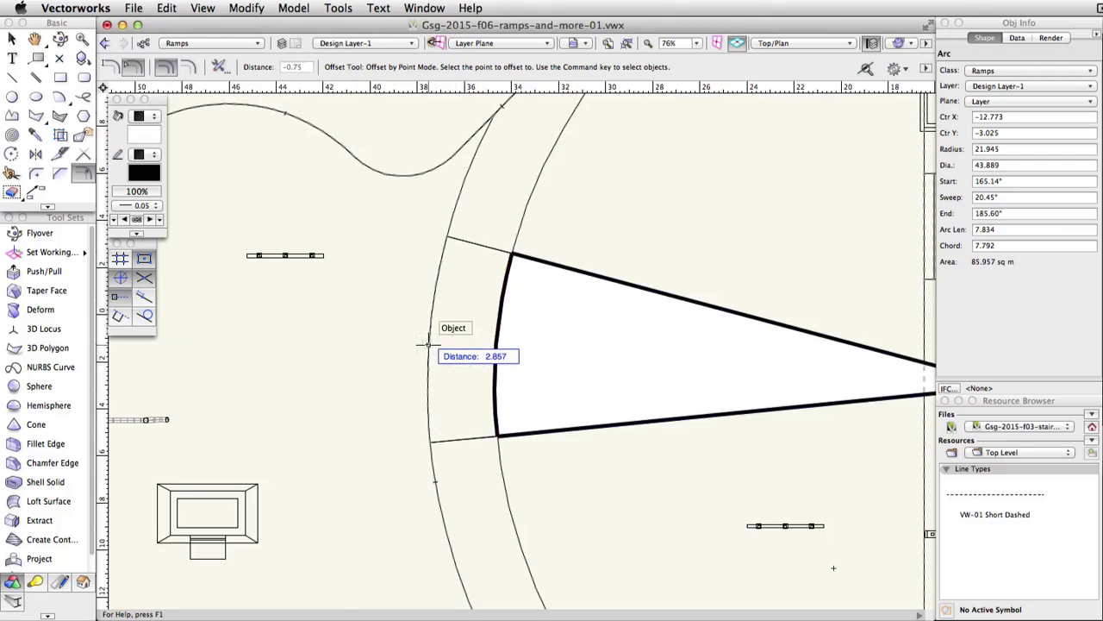
pyautogui.click(427, 345)
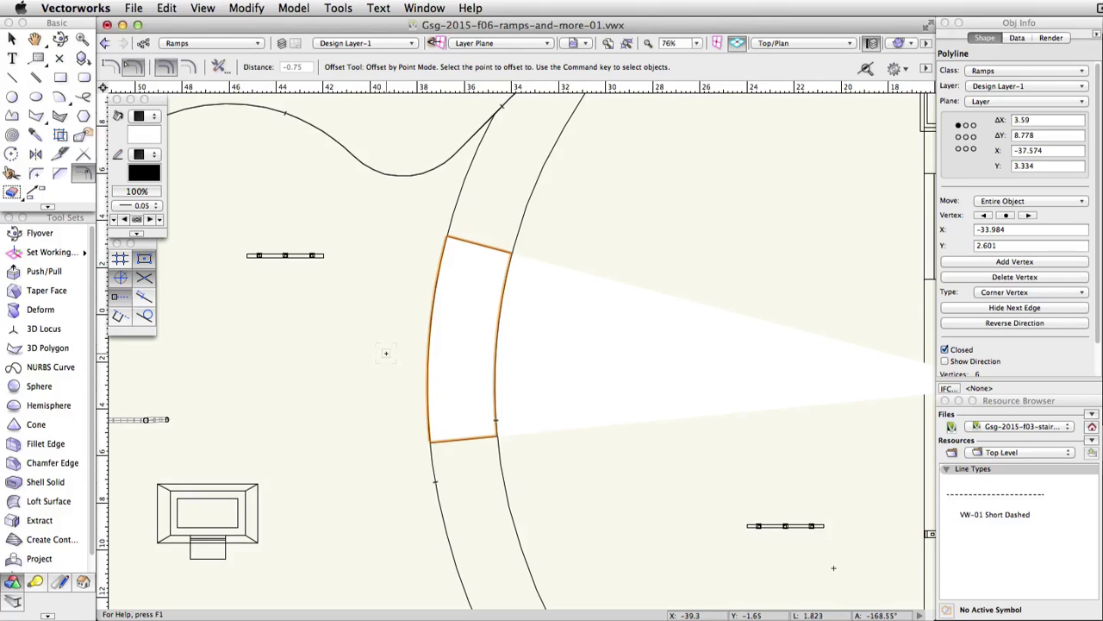
pyautogui.press('x')
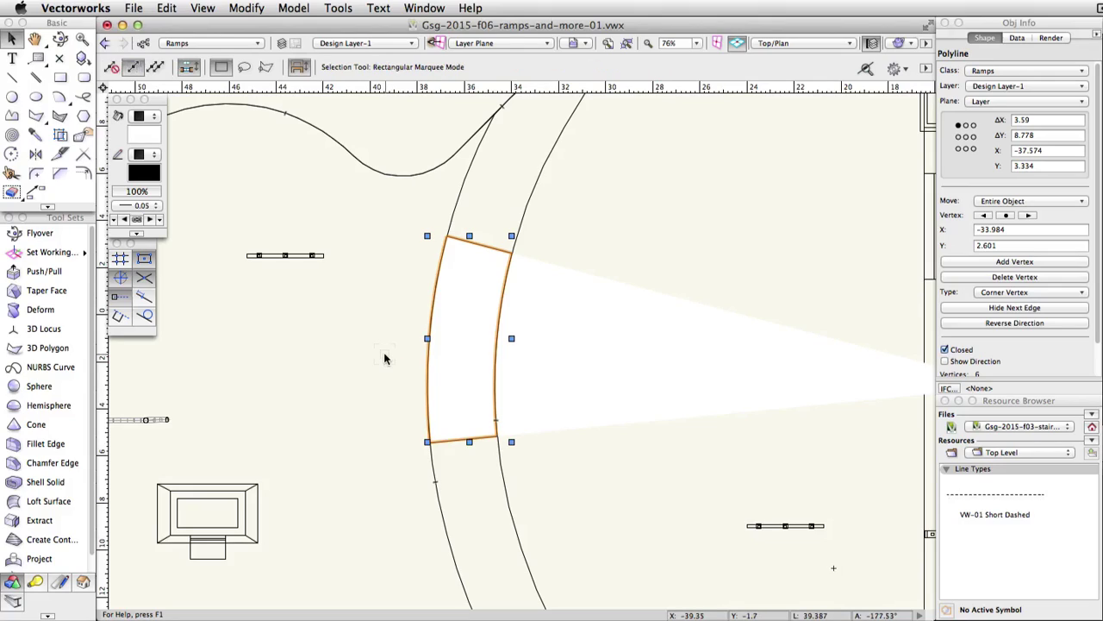
pyautogui.press('x')
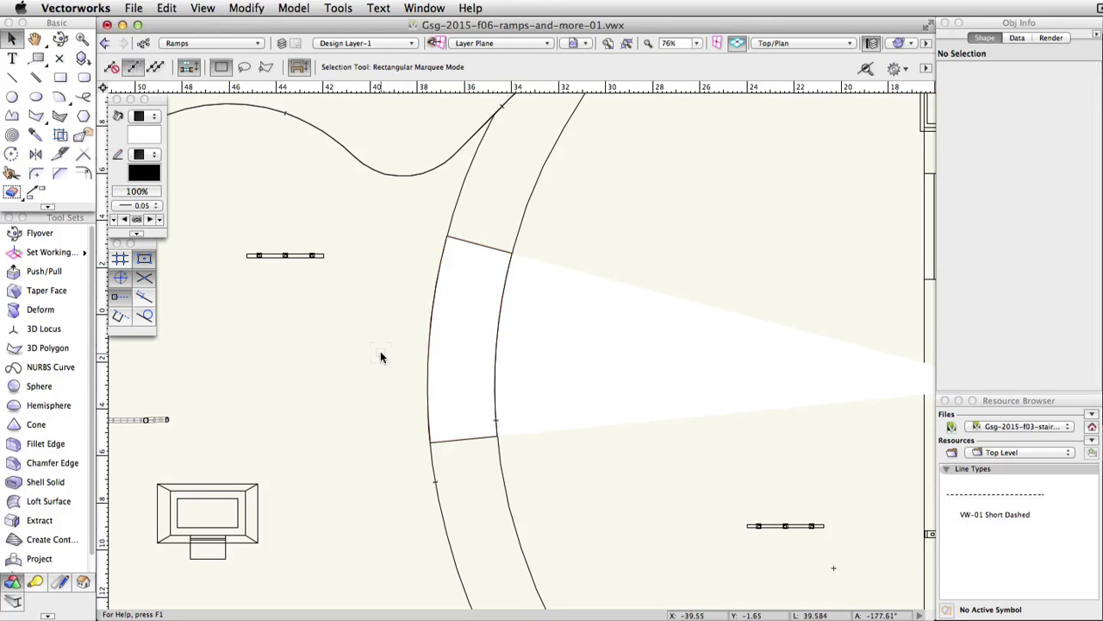
pyautogui.click(548, 358)
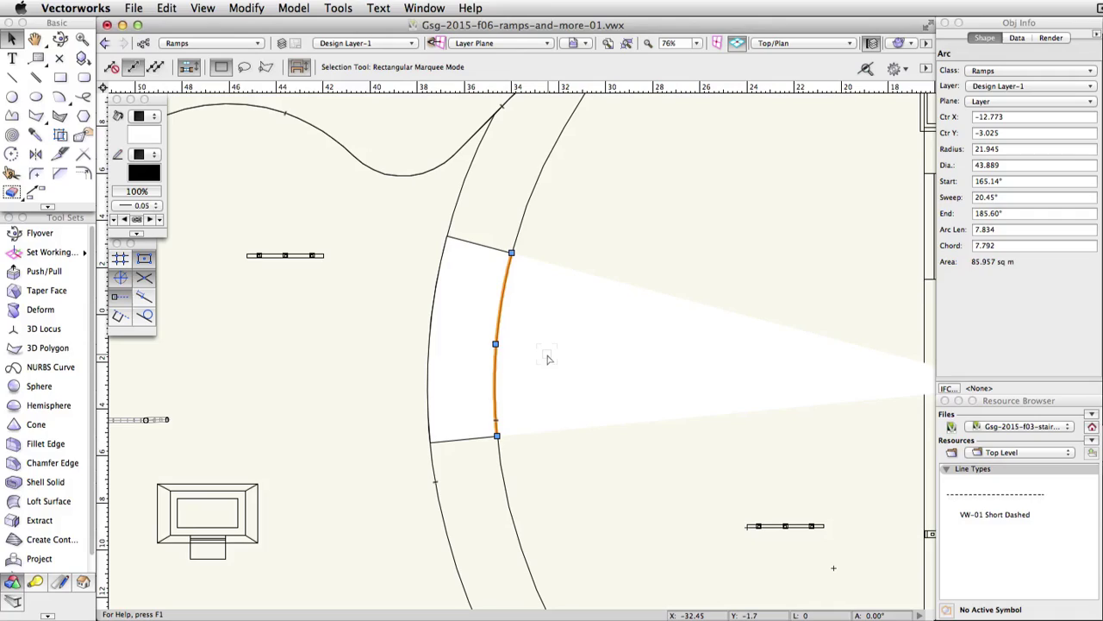
# Step: Offset the arc by -0.75 to create a thin closed strip along the ramp edge
pyautogui.click(83, 173)
pyautogui.moveTo(500, 345); pyautogui.dragTo(535, 336)
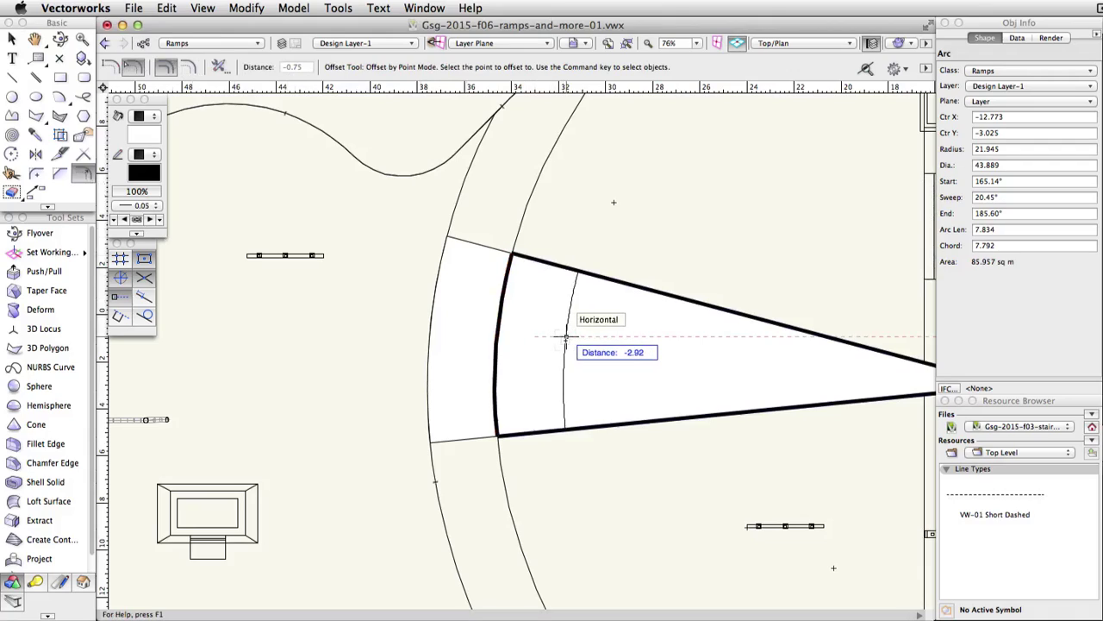
pyautogui.press('Tab')
pyautogui.write('-0.75')
pyautogui.press('Return')
pyautogui.click(564, 337)
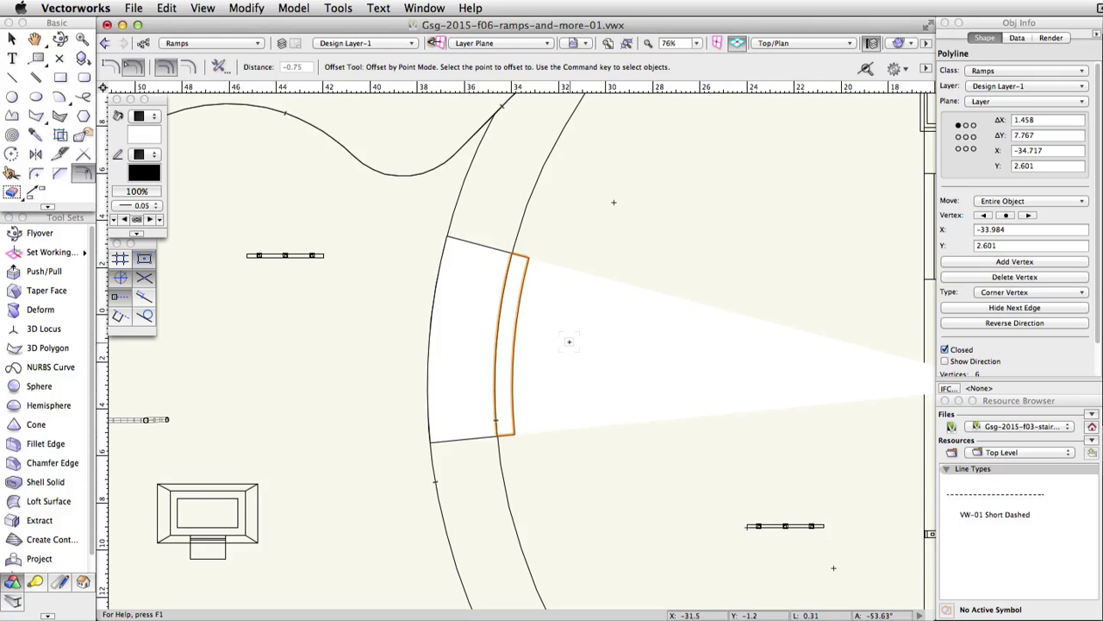
# Step: Extrude the thin strip to height 1 and set its bottom Z to 1.5
pyautogui.click(303, 12)
pyautogui.click(349, 95)
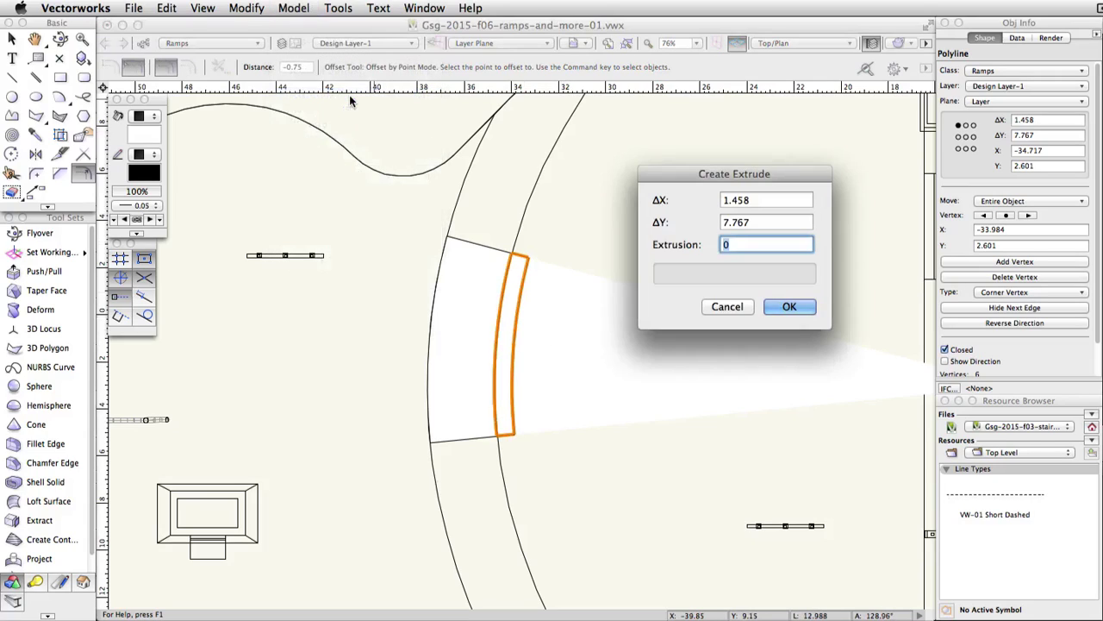
pyautogui.write('1')
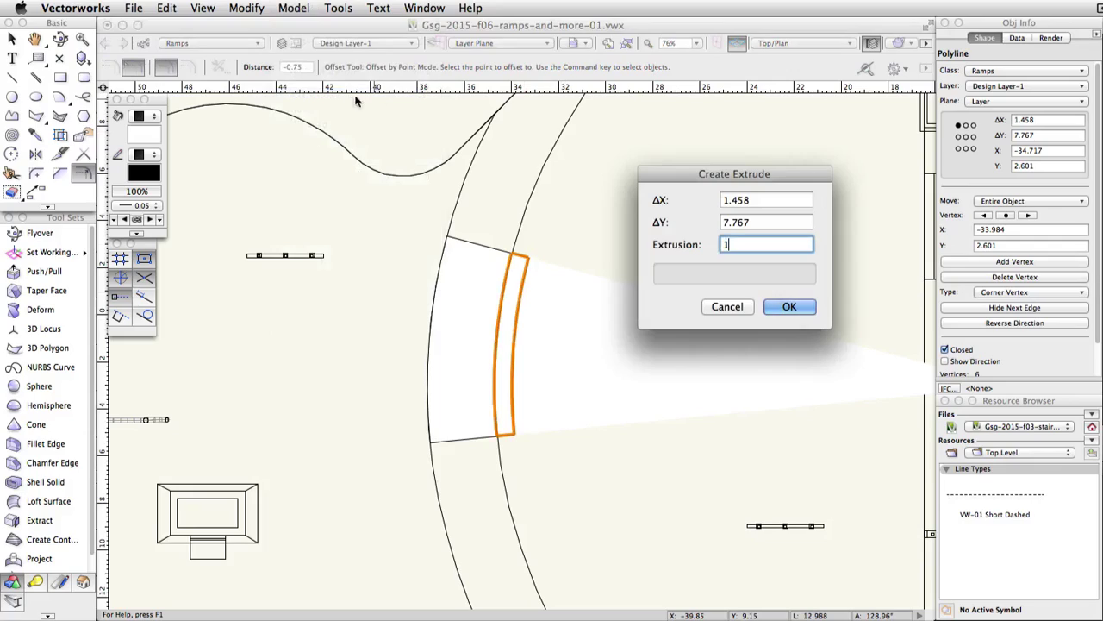
pyautogui.click(786, 307)
pyautogui.click(991, 151)
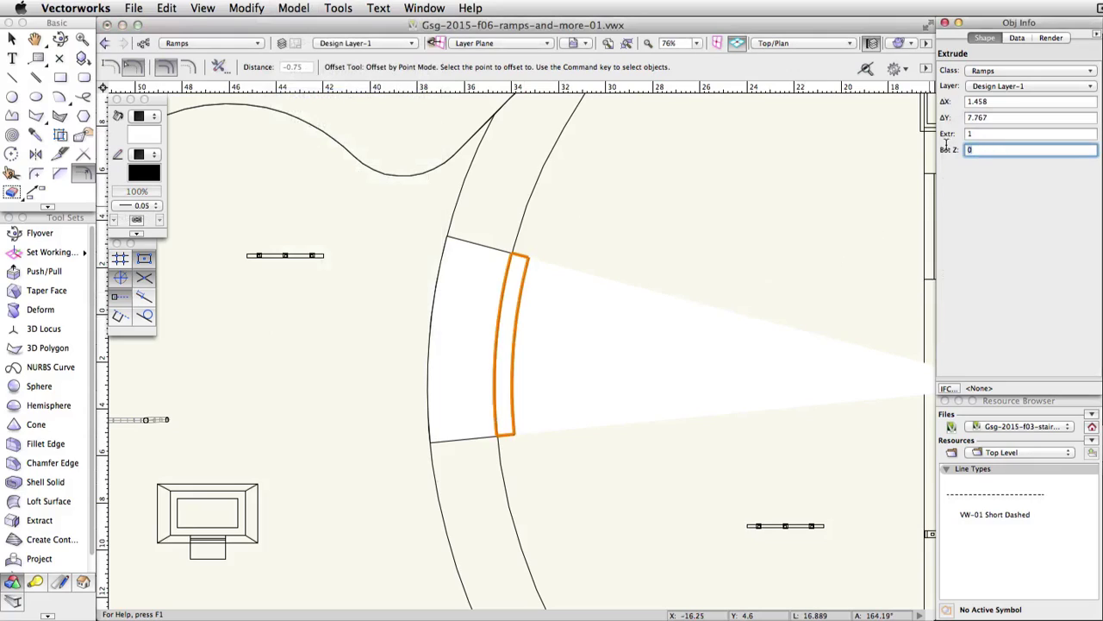
pyautogui.press('Return')
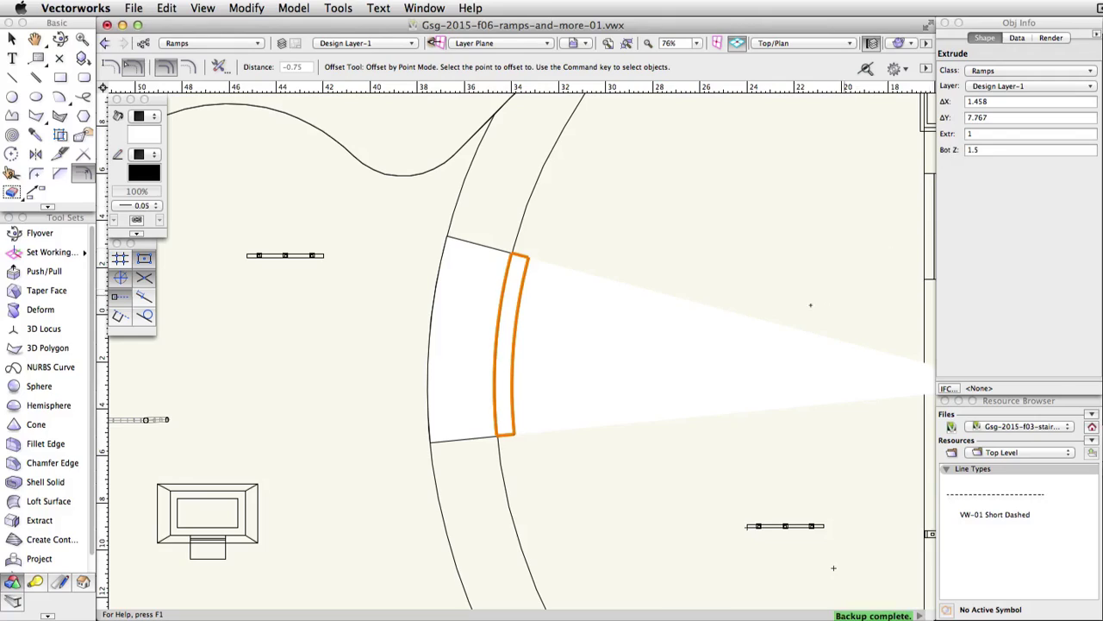
# Step: Extrude the wider ramp band to height 1 at bottom Z 1.5, then view in Left Isometric
pyautogui.click(467, 301)
pyautogui.press('x')
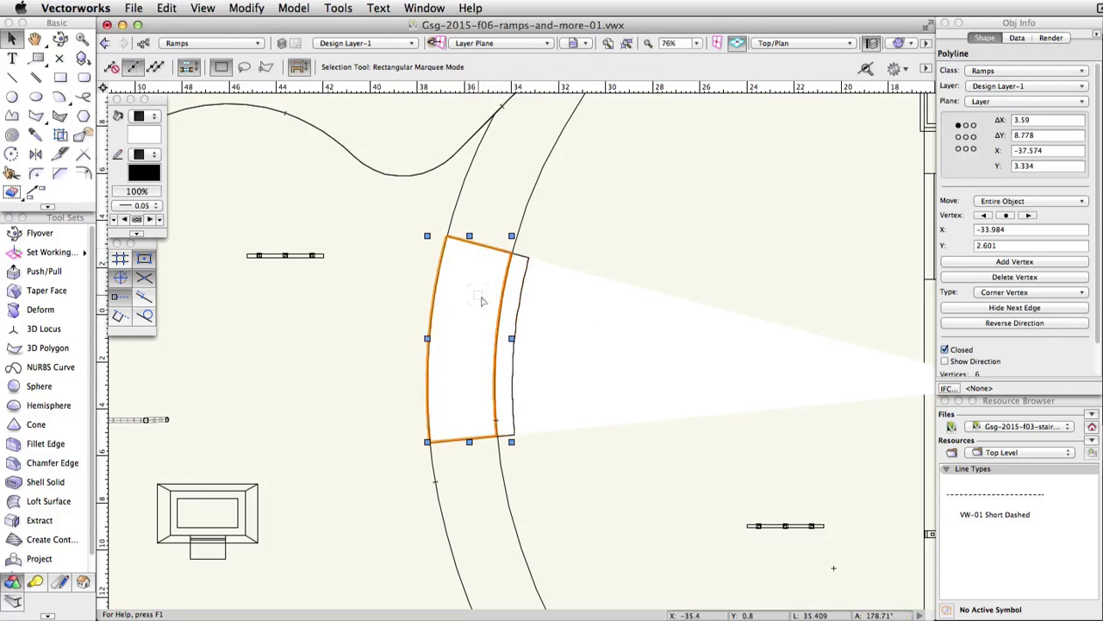
pyautogui.click(293, 8)
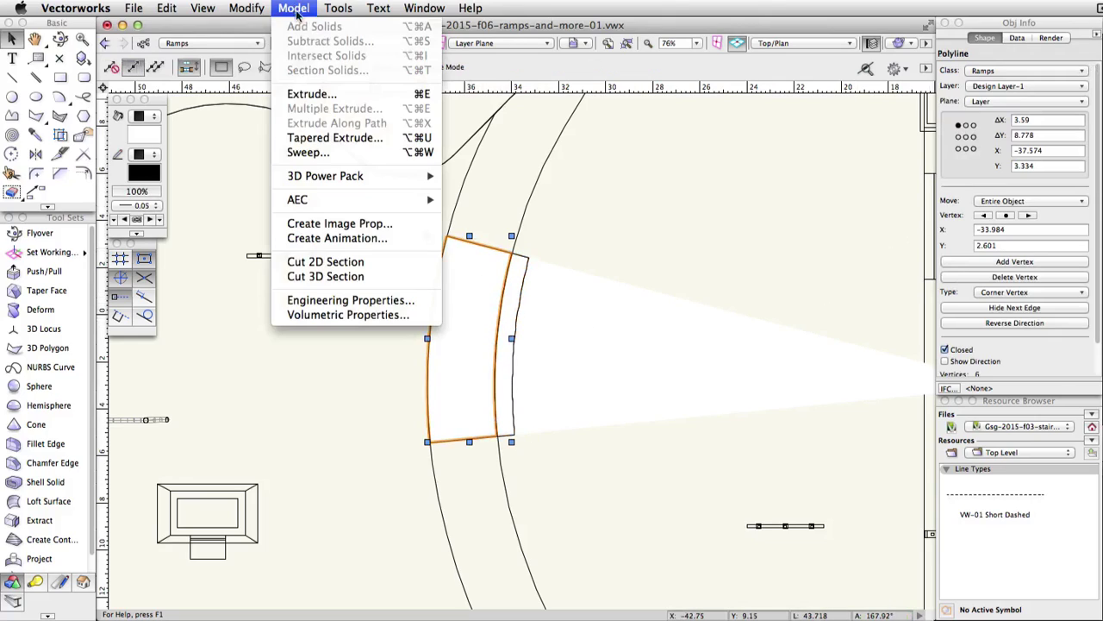
pyautogui.click(340, 92)
pyautogui.press('Return')
pyautogui.click(1030, 150)
pyautogui.write('1.5')
pyautogui.press('Return')
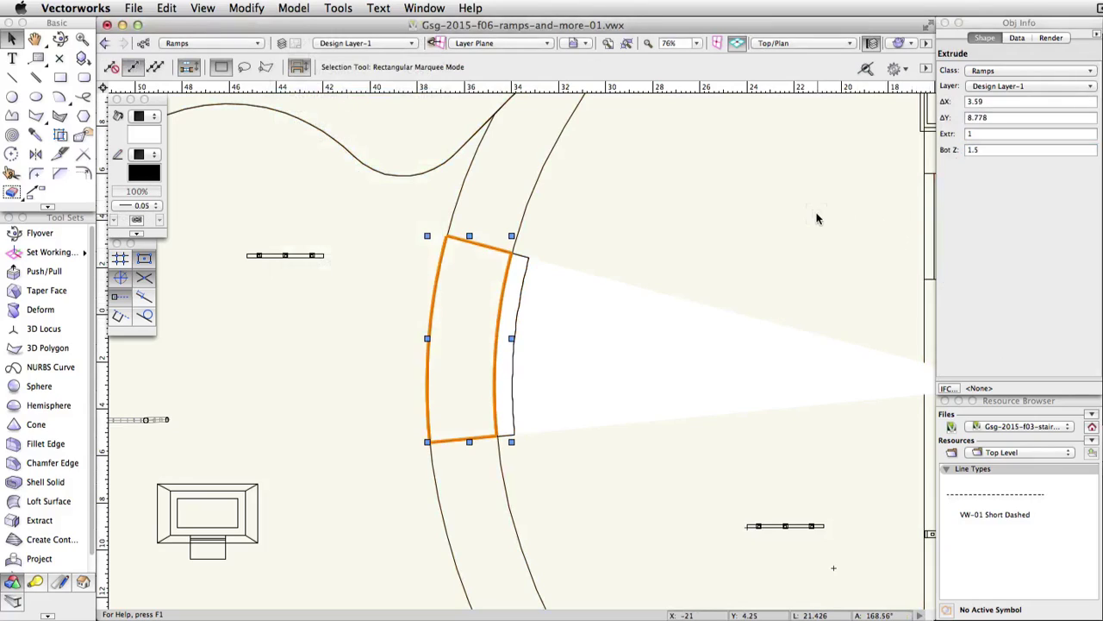
pyautogui.click(811, 46)
pyautogui.click(857, 210)
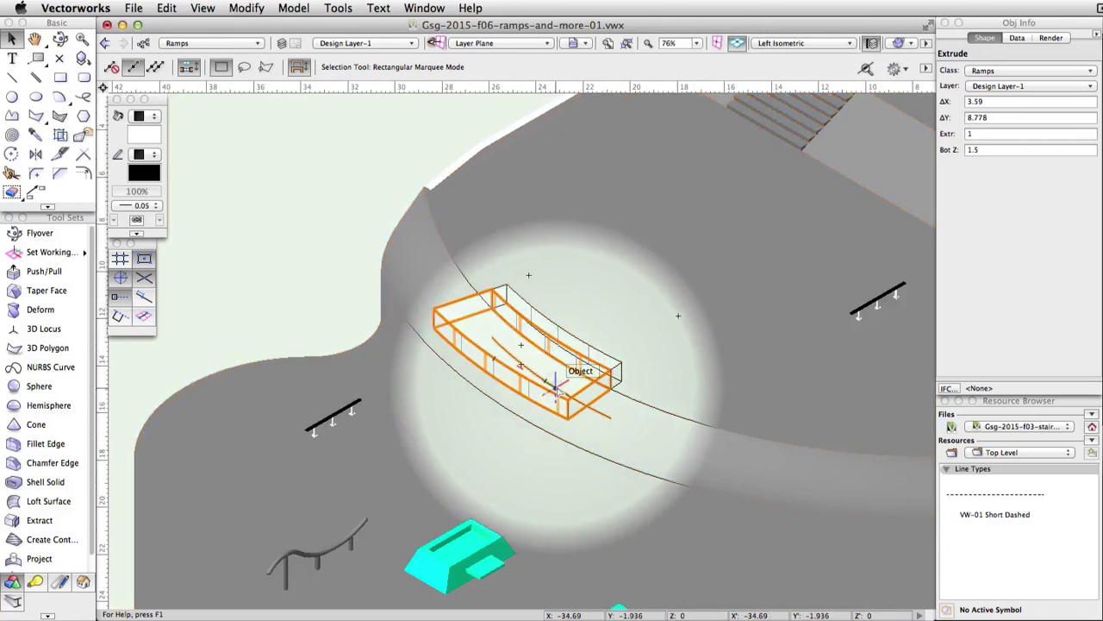
# Step: Raise the ramp's curved arc by a Z offset of 2.5 with Move 3D
pyautogui.click(557, 387)
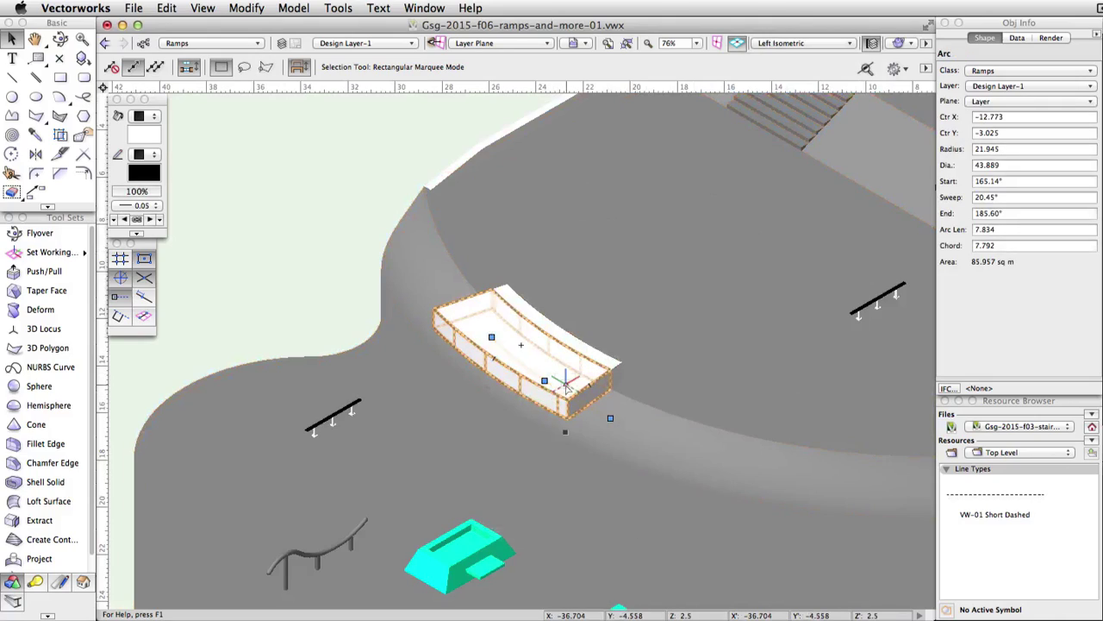
pyautogui.click(247, 8)
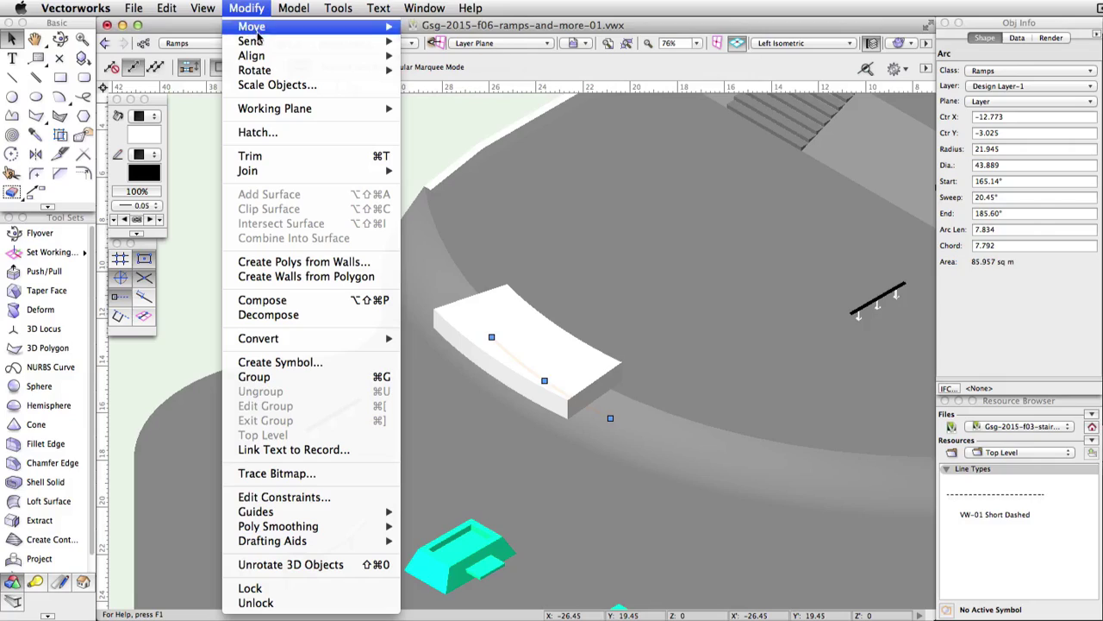
pyautogui.moveTo(320, 31)
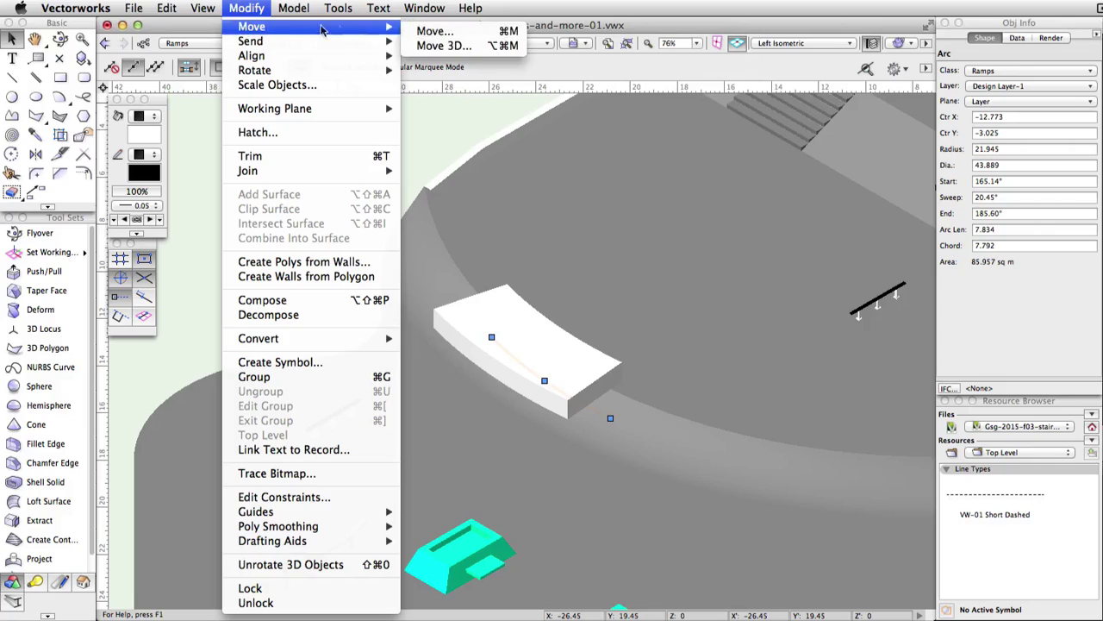
pyautogui.click(461, 48)
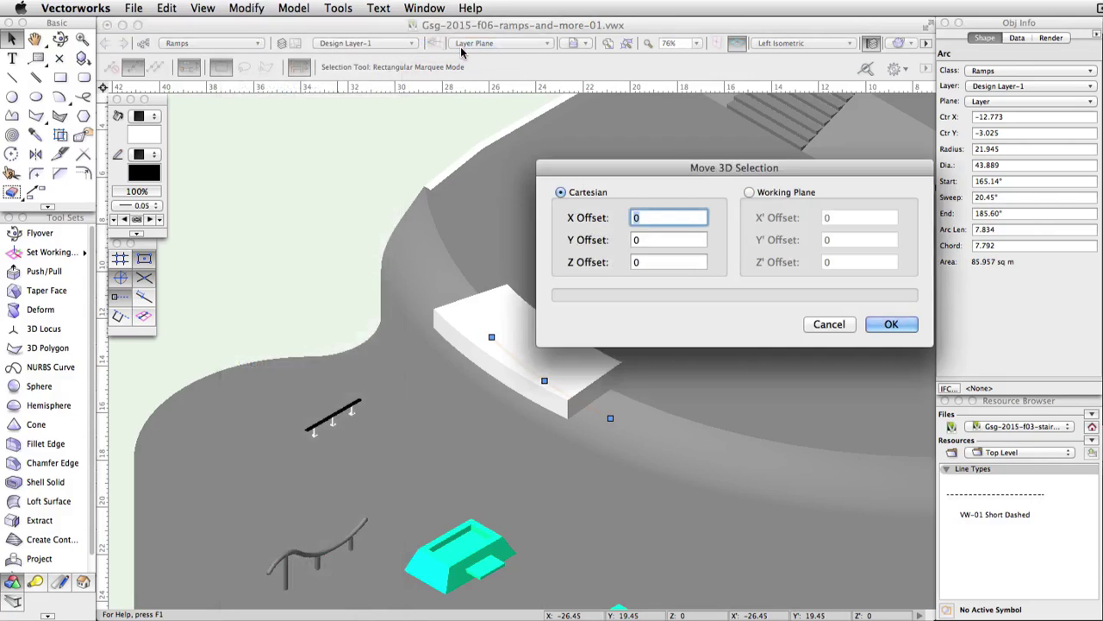
pyautogui.click(642, 265)
pyautogui.doubleClick(642, 265)
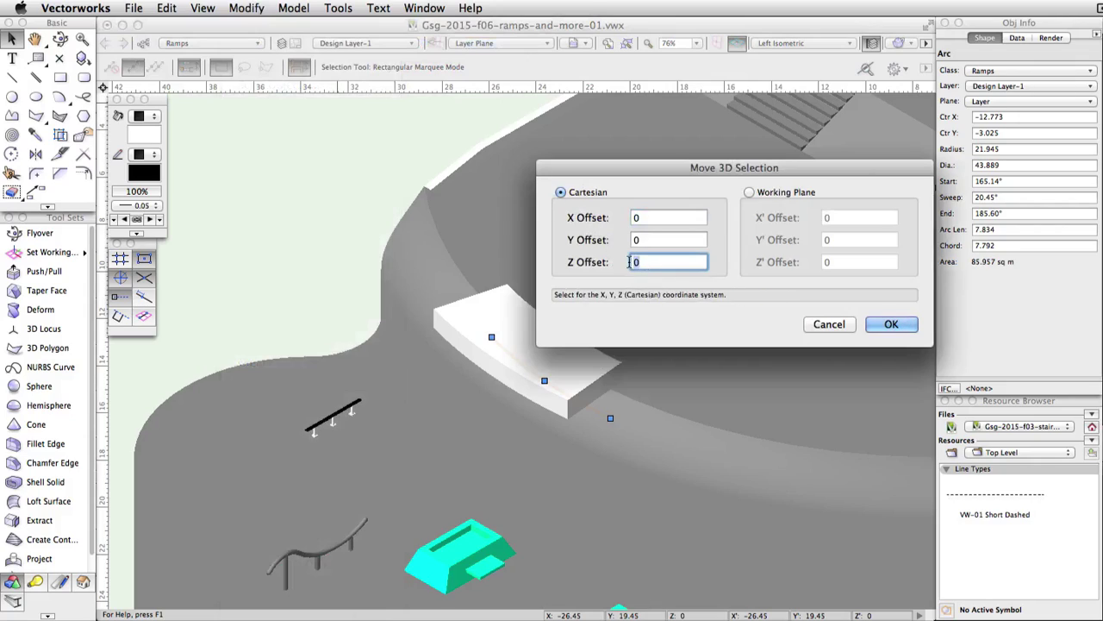
pyautogui.write('2.5')
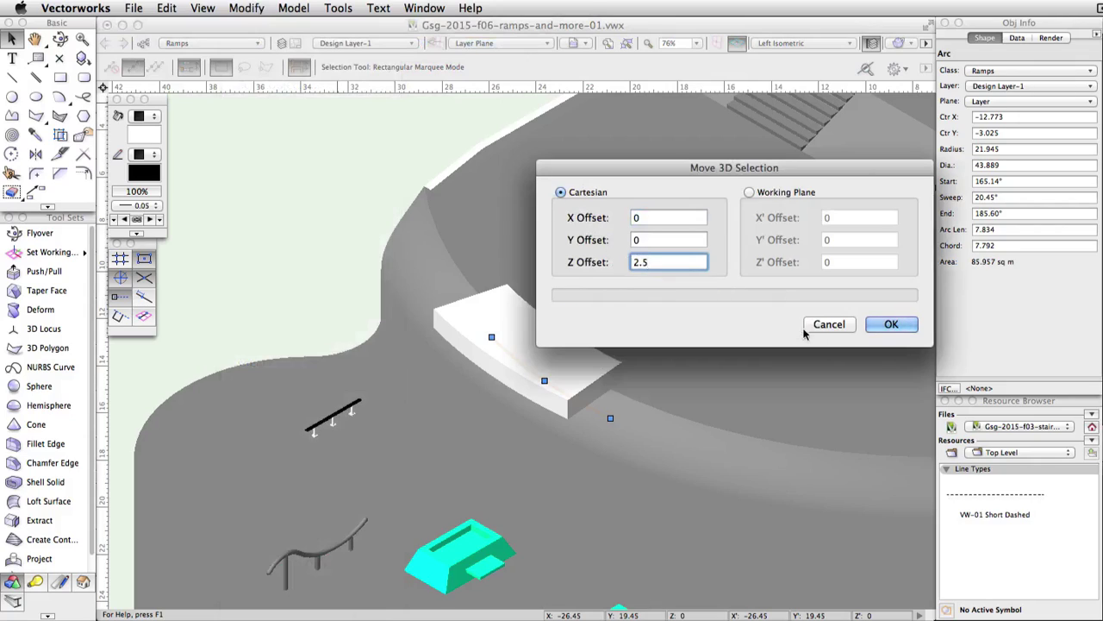
pyautogui.click(891, 324)
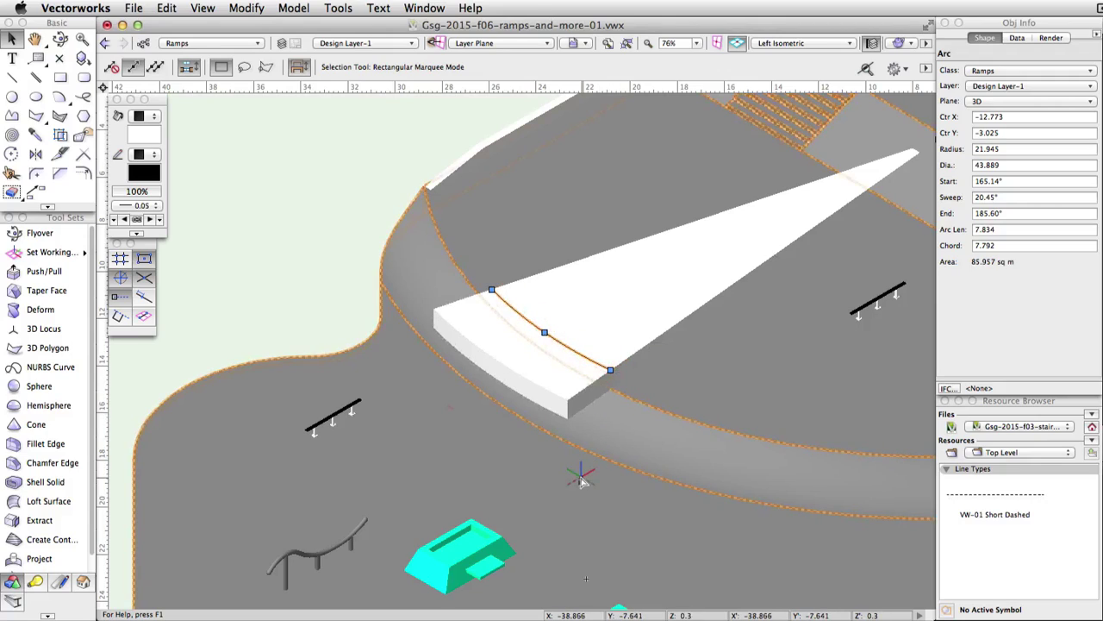
# Step: Pull the wider slab's curved front face out by 1.2 using Push/Pull in Move Face mode
pyautogui.click(45, 270)
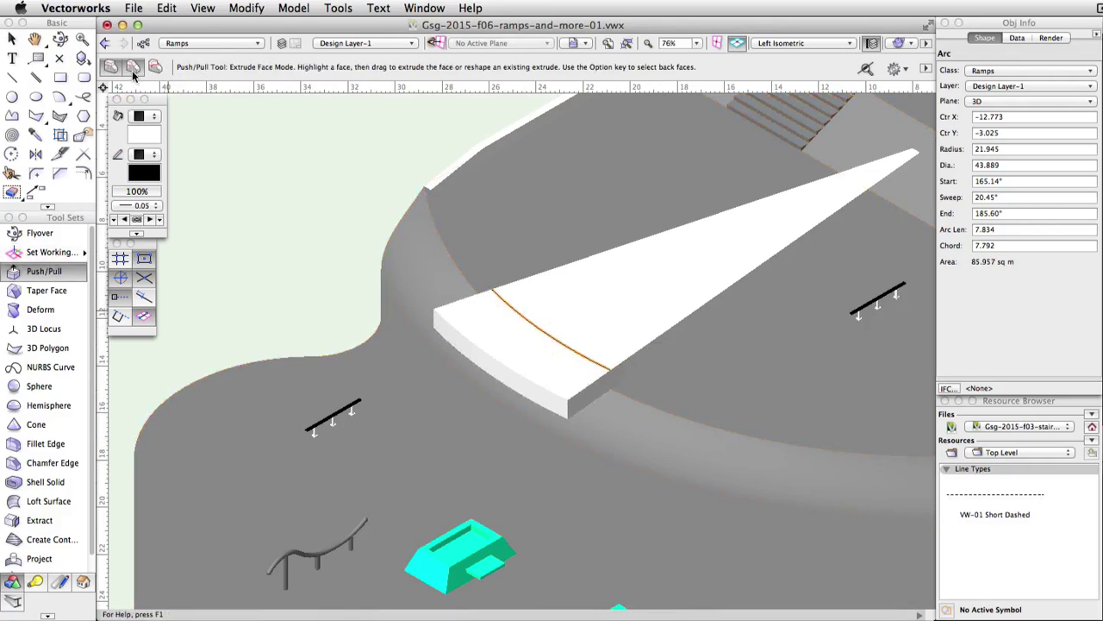
pyautogui.click(131, 65)
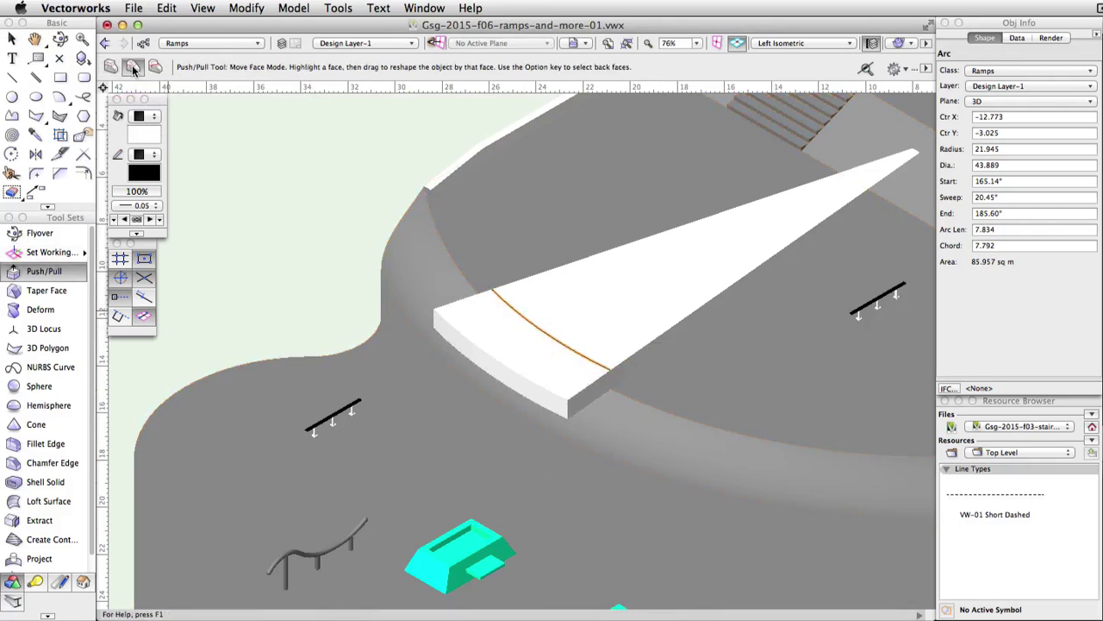
pyautogui.click(544, 371)
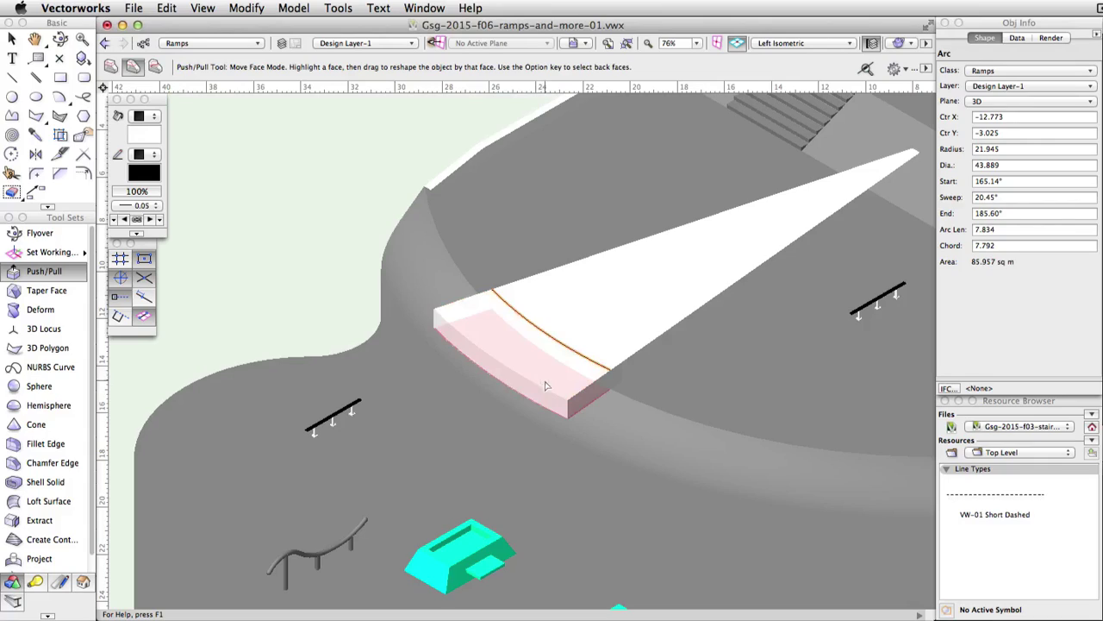
pyautogui.click(544, 382)
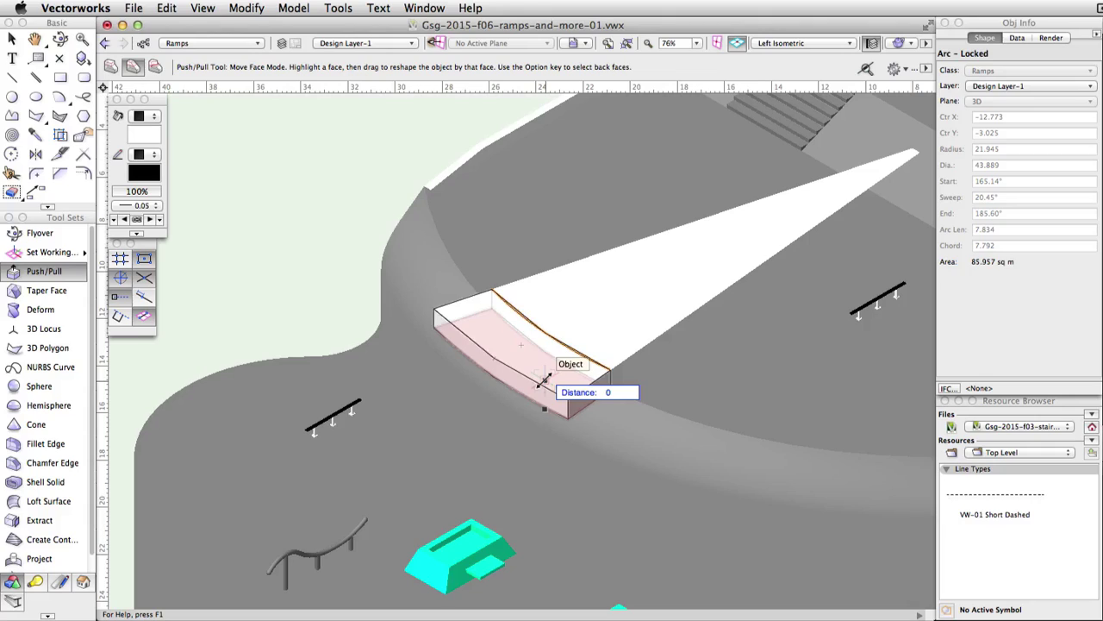
pyautogui.scroll(3, 544, 382)
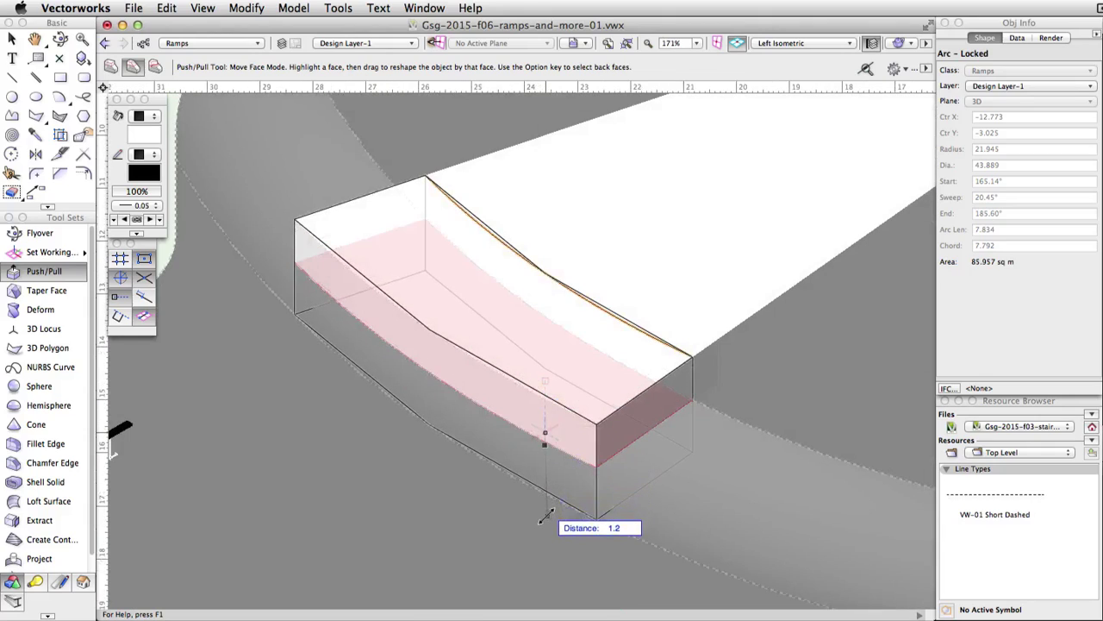
pyautogui.click(546, 515)
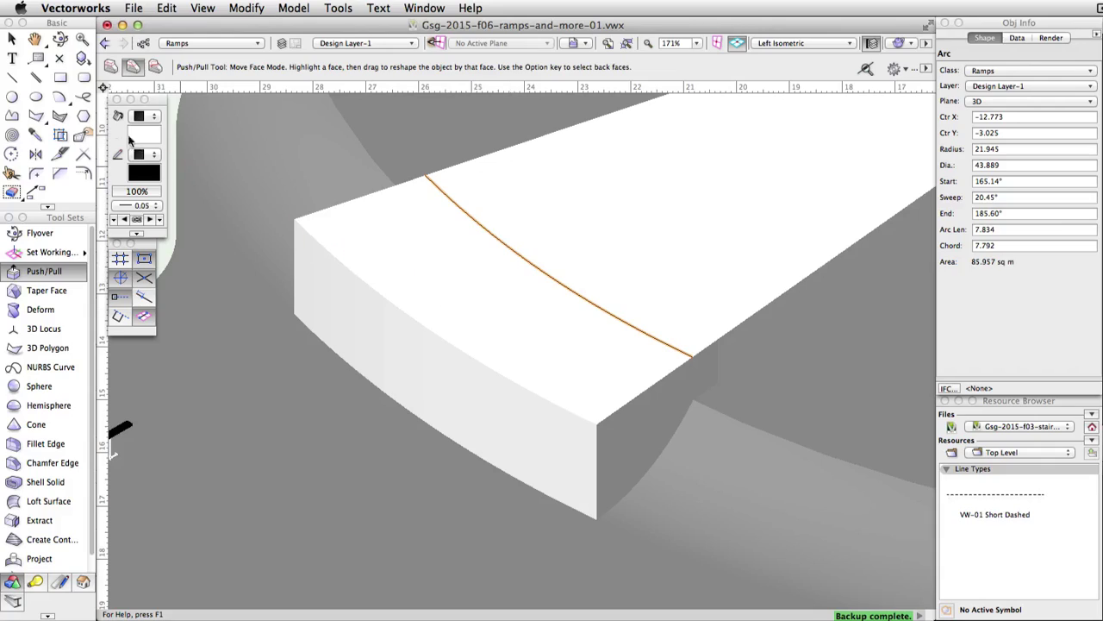
pyautogui.click(62, 99)
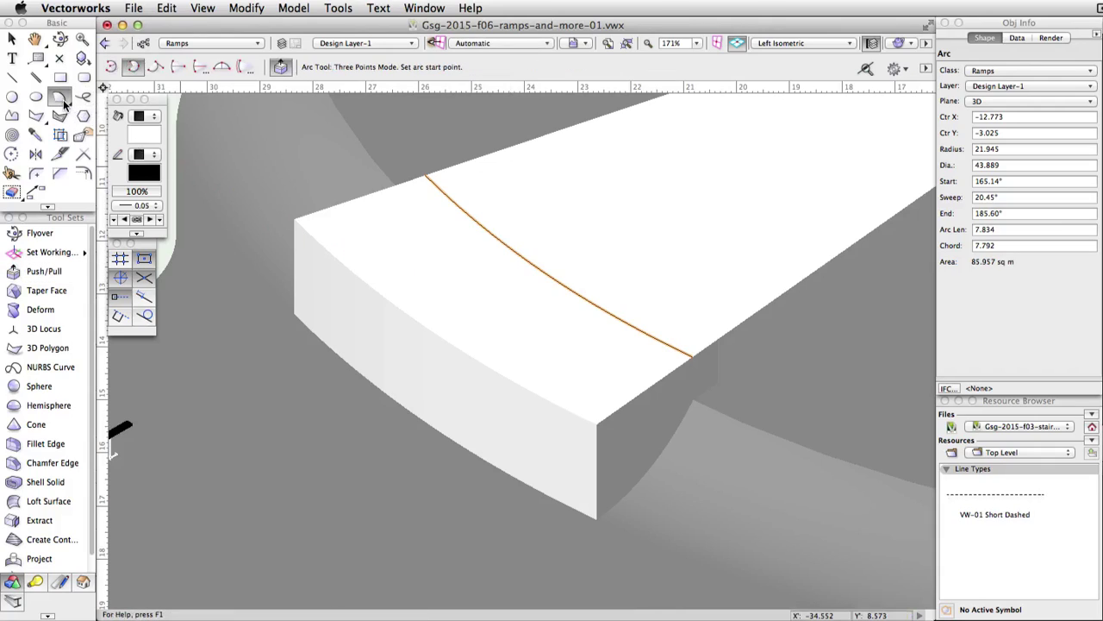
# Step: Draw a tangent arc (radius 5.426, 38.81° sweep) down the slab's end face, top corner to bottom
pyautogui.click(158, 67)
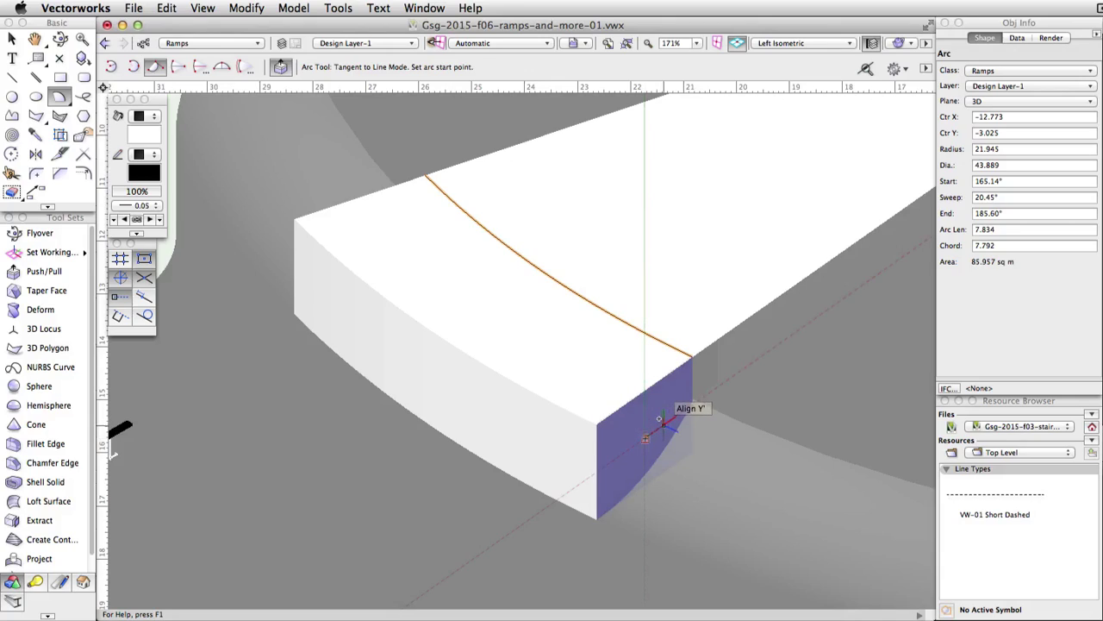
pyautogui.scroll(2, 657, 419)
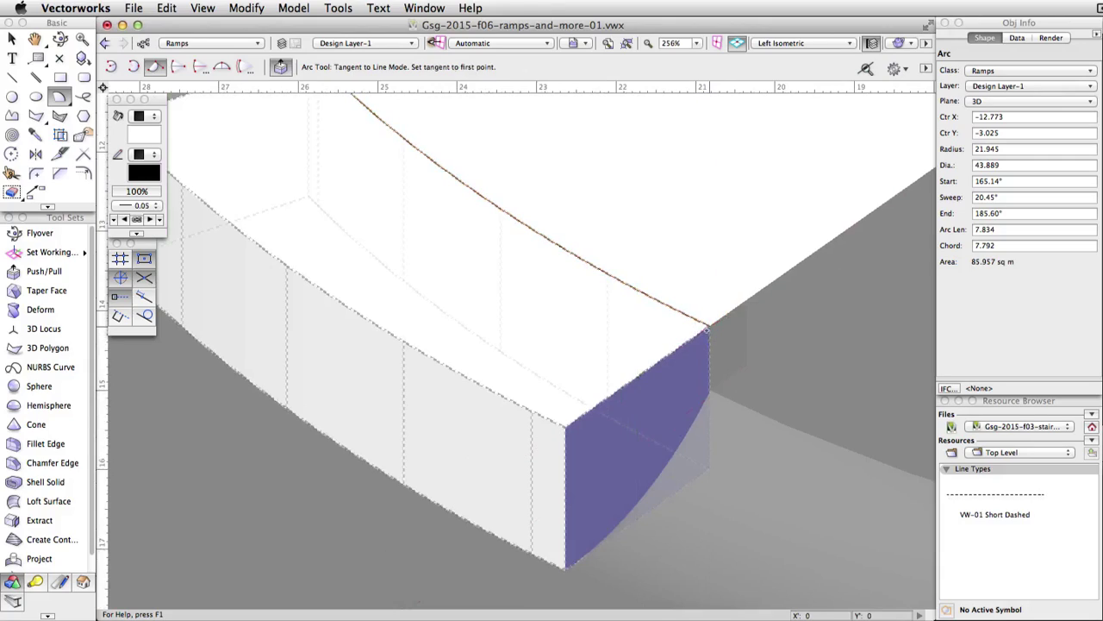
pyautogui.click(708, 326)
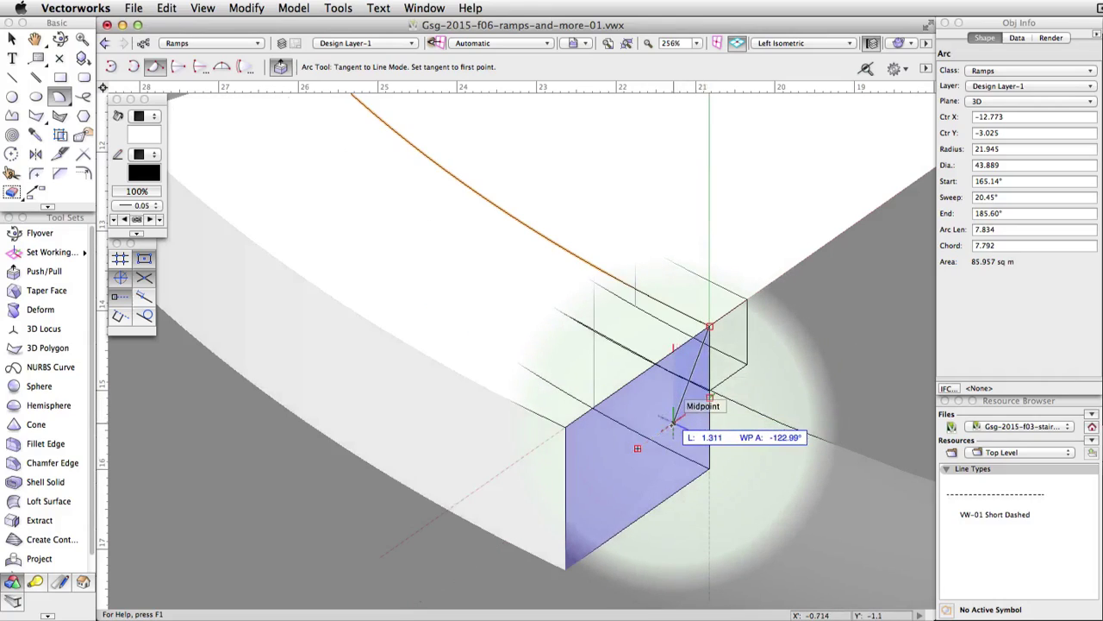
pyautogui.click(672, 422)
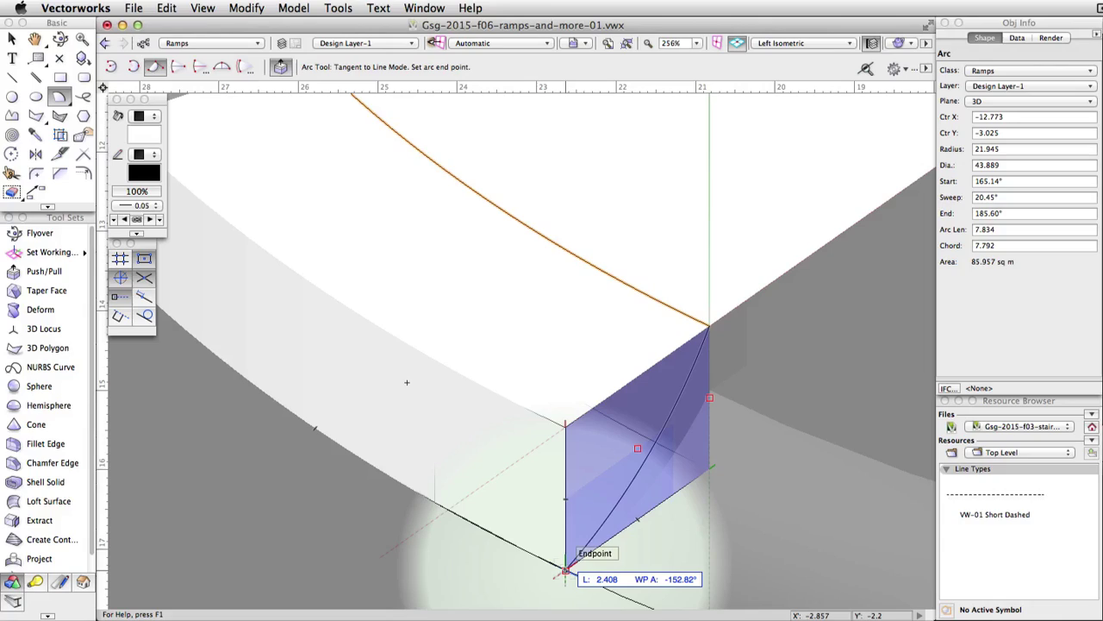
pyautogui.click(566, 570)
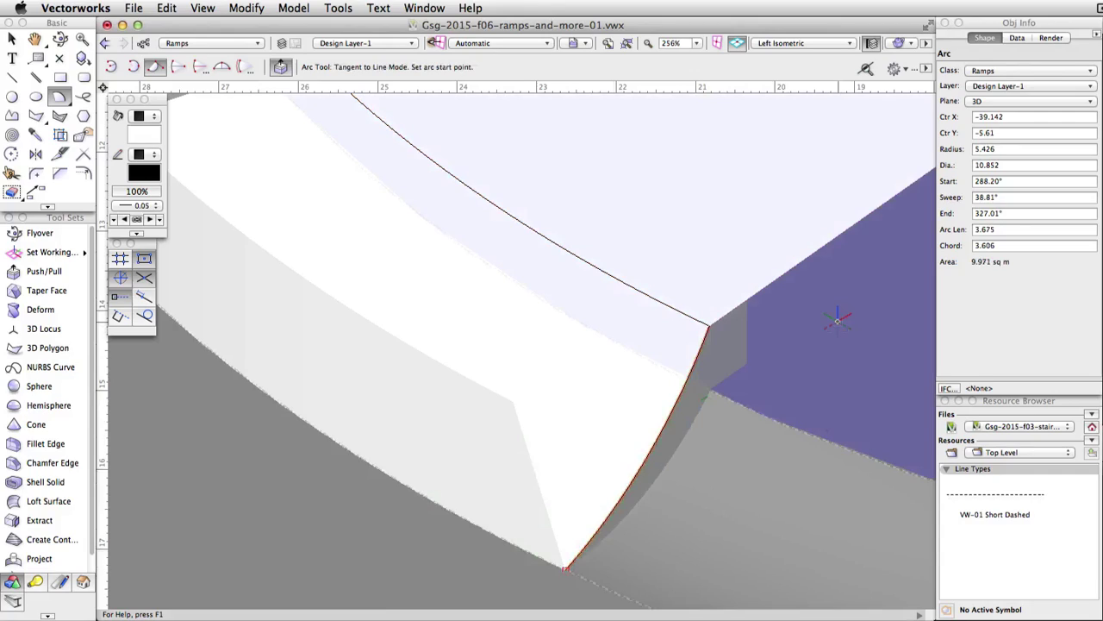
pyautogui.press('x')
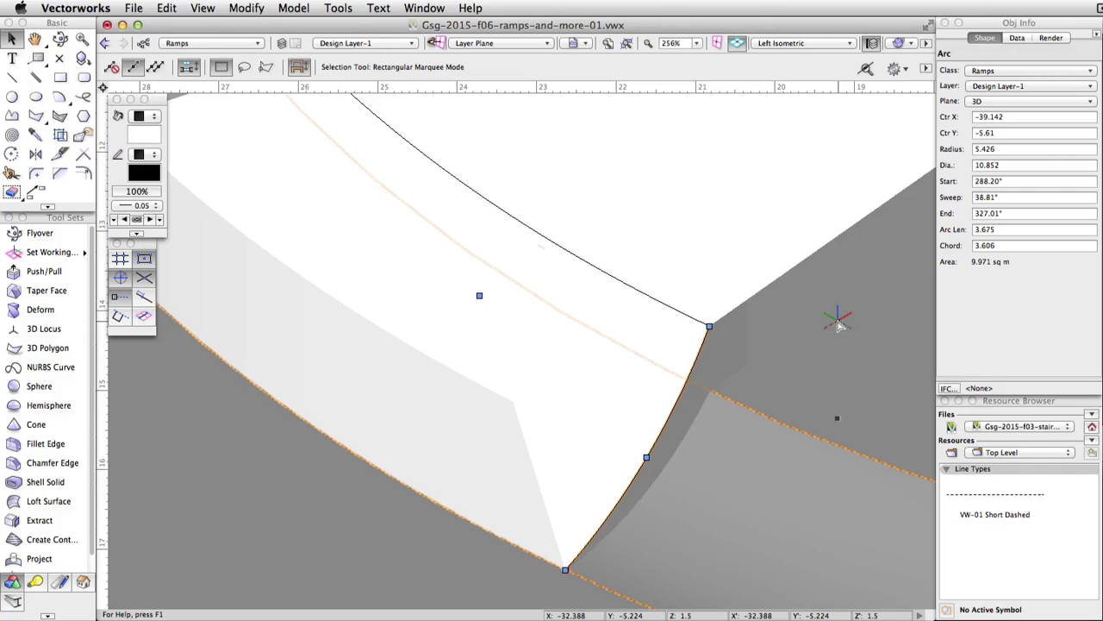
# Step: Convert both arcs to NURBS curves and ungroup them into two separate curves
pyautogui.keyDown('shift'); pyautogui.click(659, 293); pyautogui.keyUp('shift')
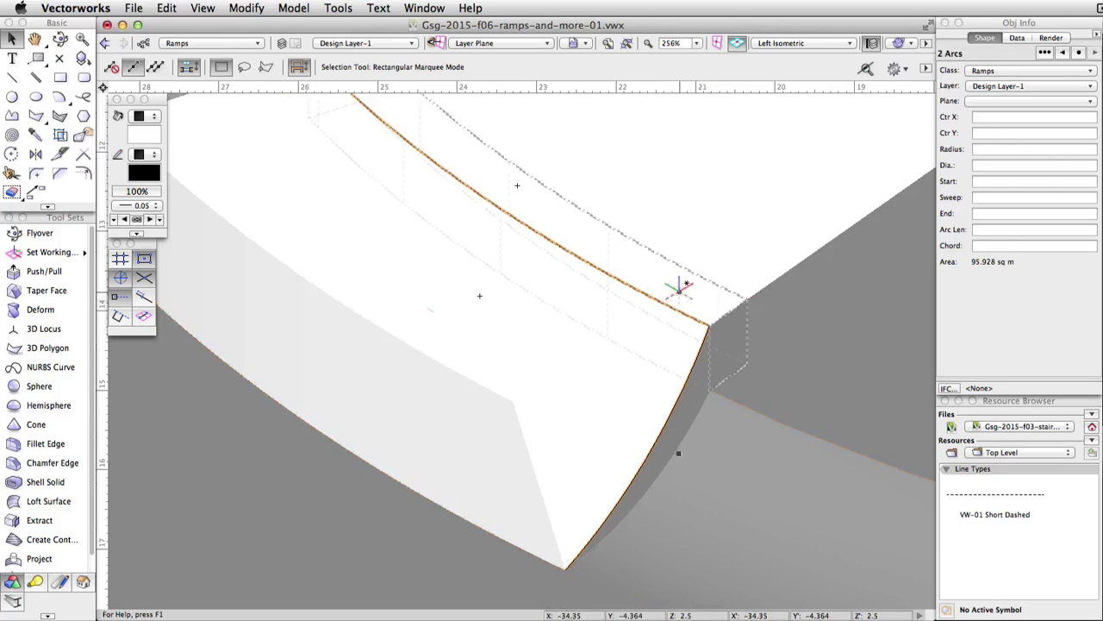
pyautogui.click(250, 7)
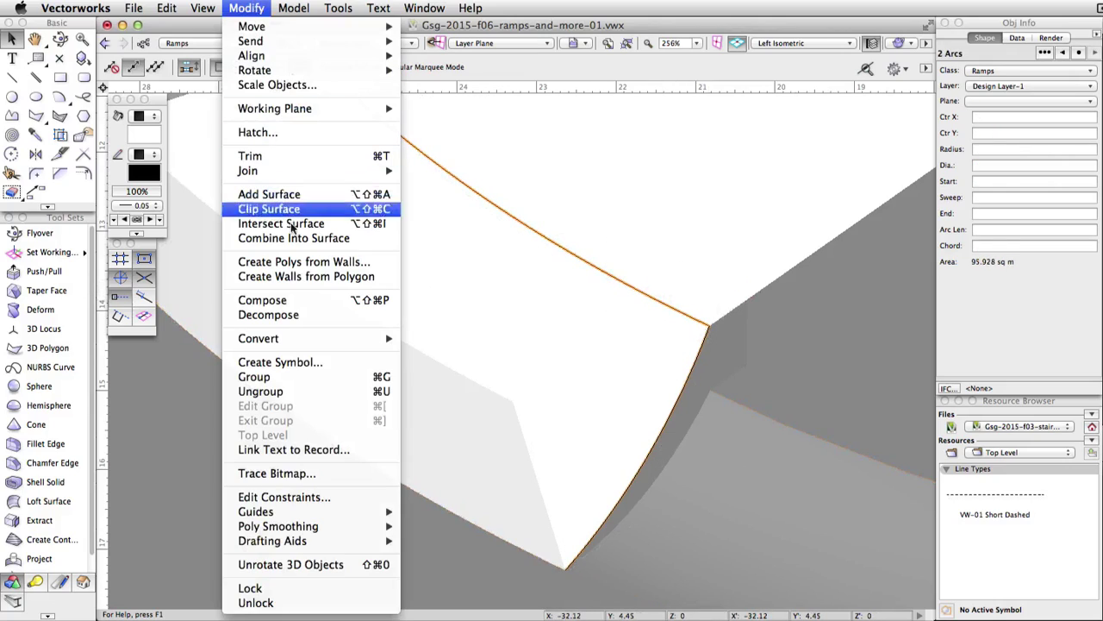
pyautogui.moveTo(310, 338)
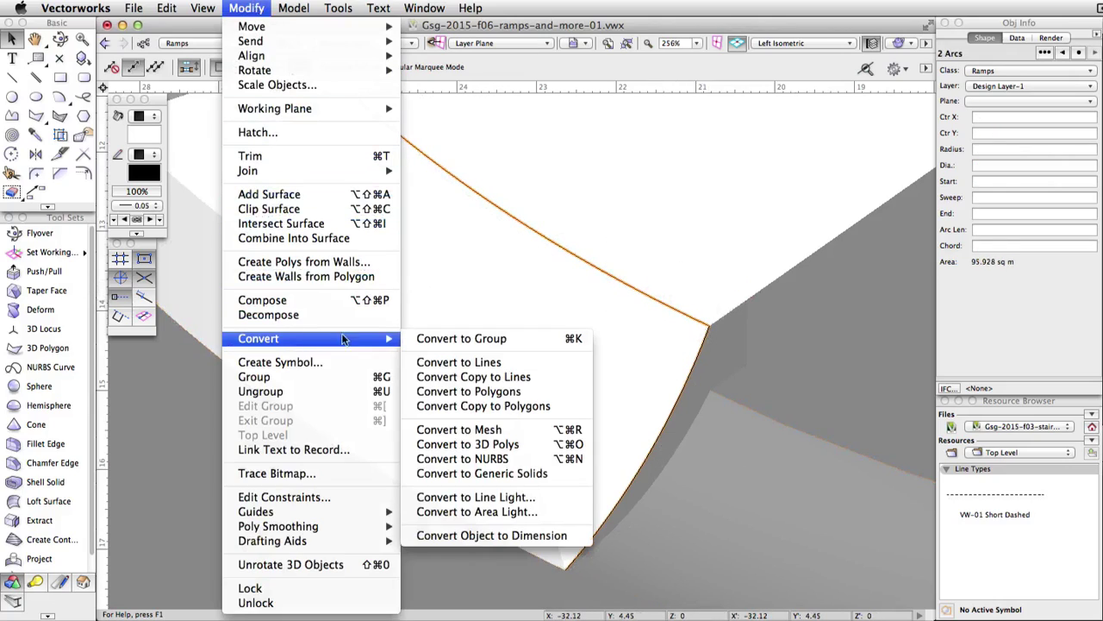
pyautogui.click(546, 451)
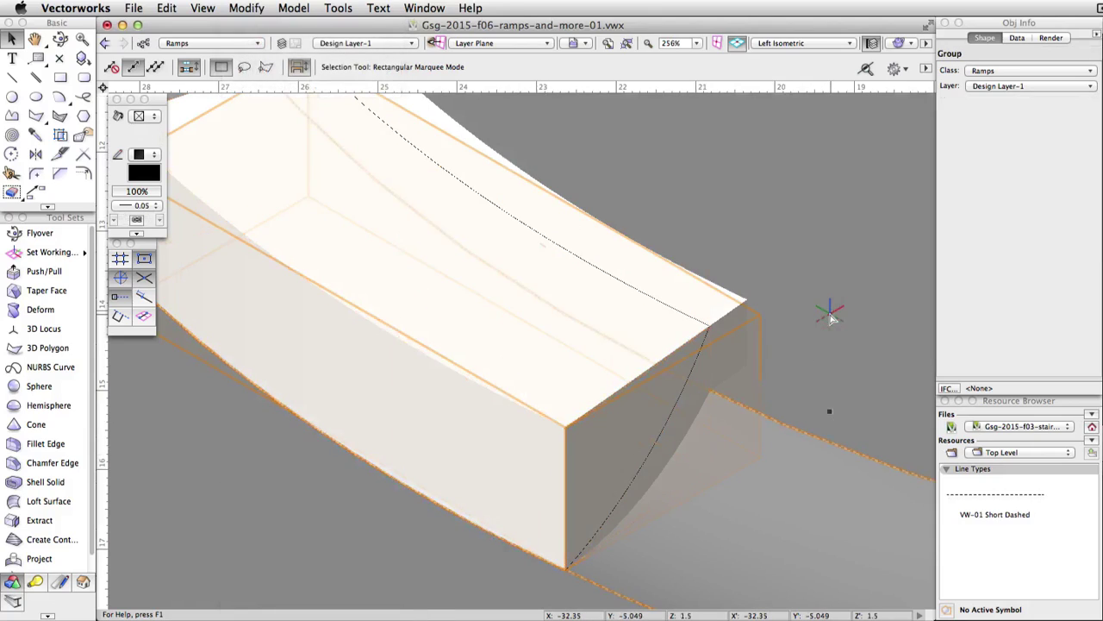
pyautogui.click(249, 8)
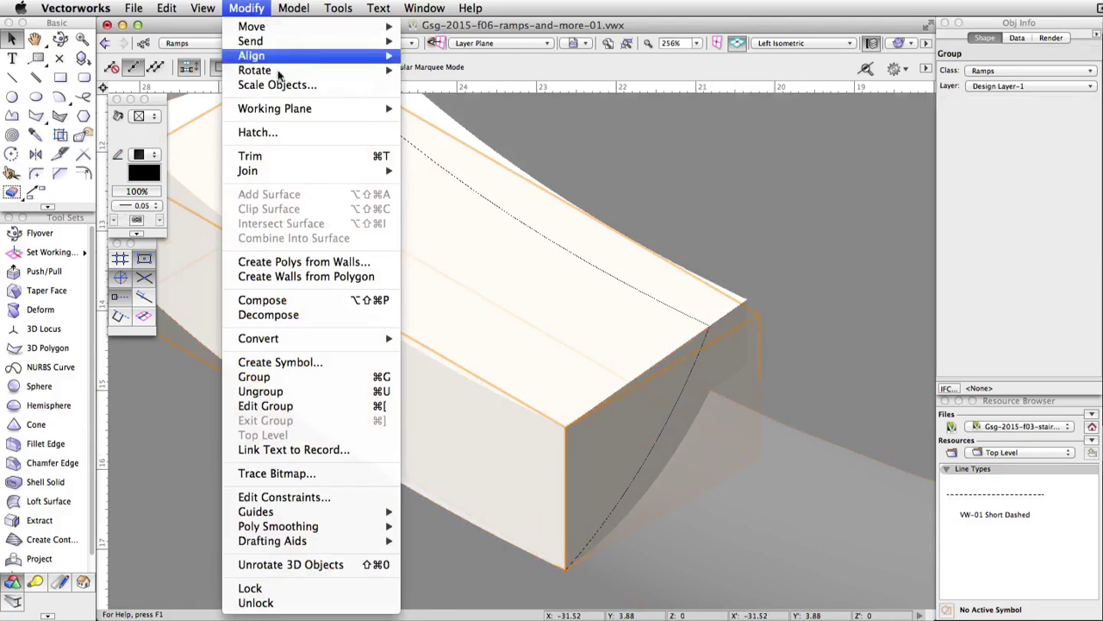
pyautogui.click(316, 393)
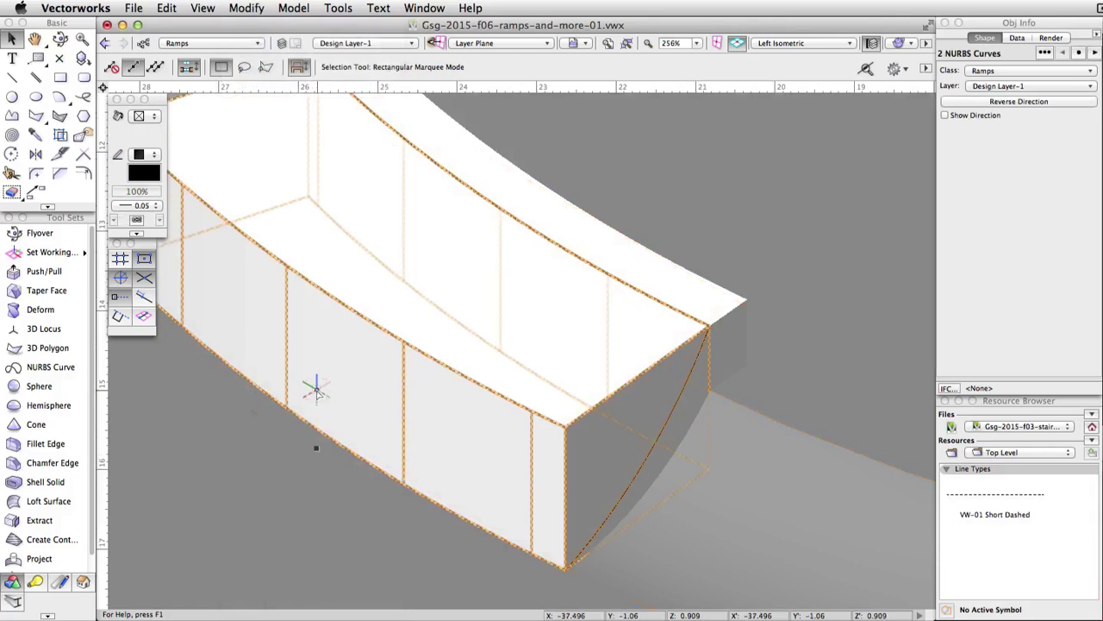
pyautogui.click(54, 501)
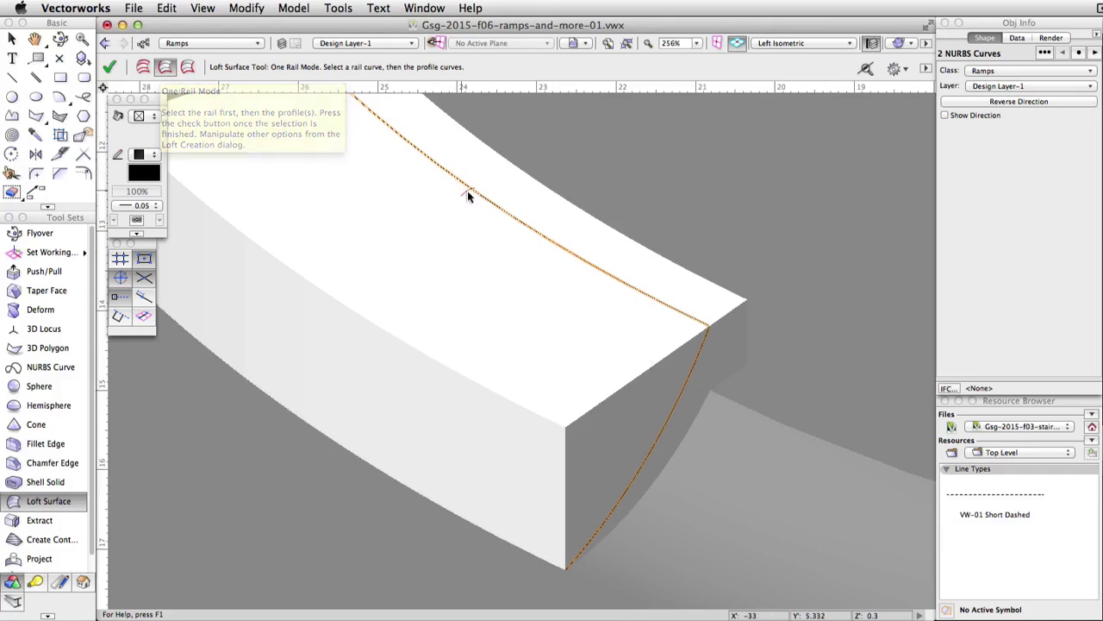
# Step: Loft a One Rail NURBS surface using the curved top edge as rail and the end arc as profile
pyautogui.click(546, 239)
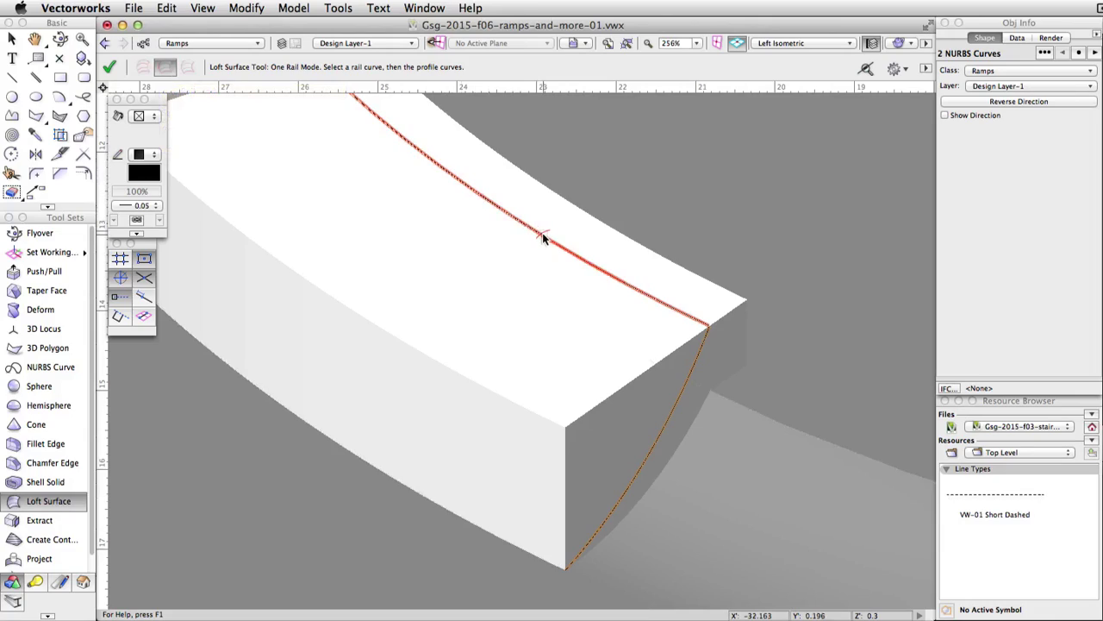
pyautogui.click(677, 410)
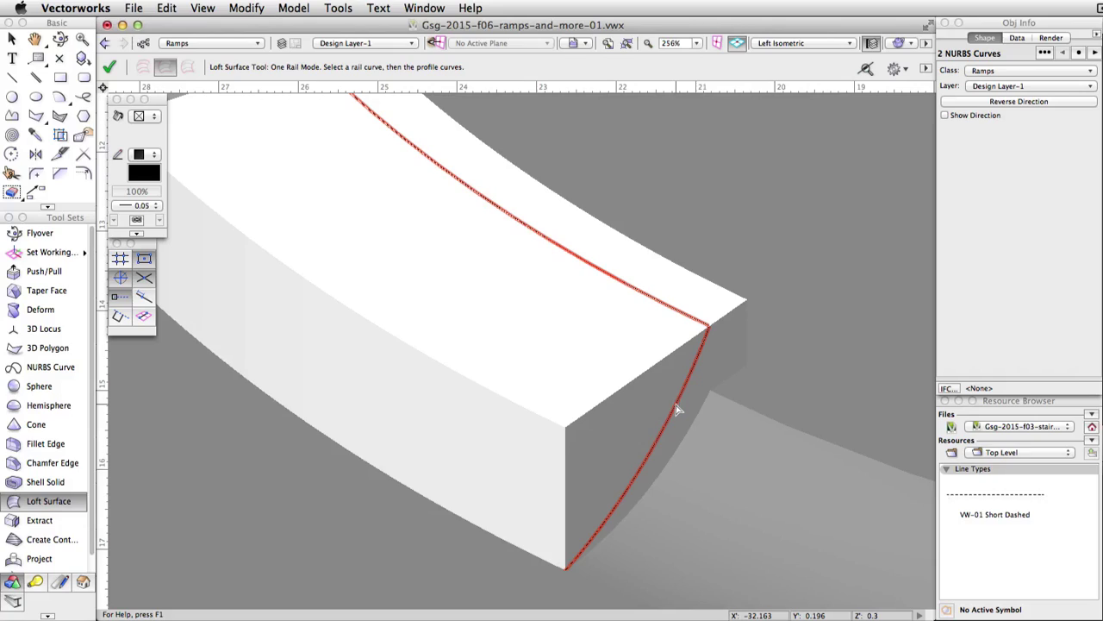
pyautogui.click(674, 403)
pyautogui.click(107, 67)
pyautogui.moveTo(740, 123); pyautogui.dragTo(852, 66)
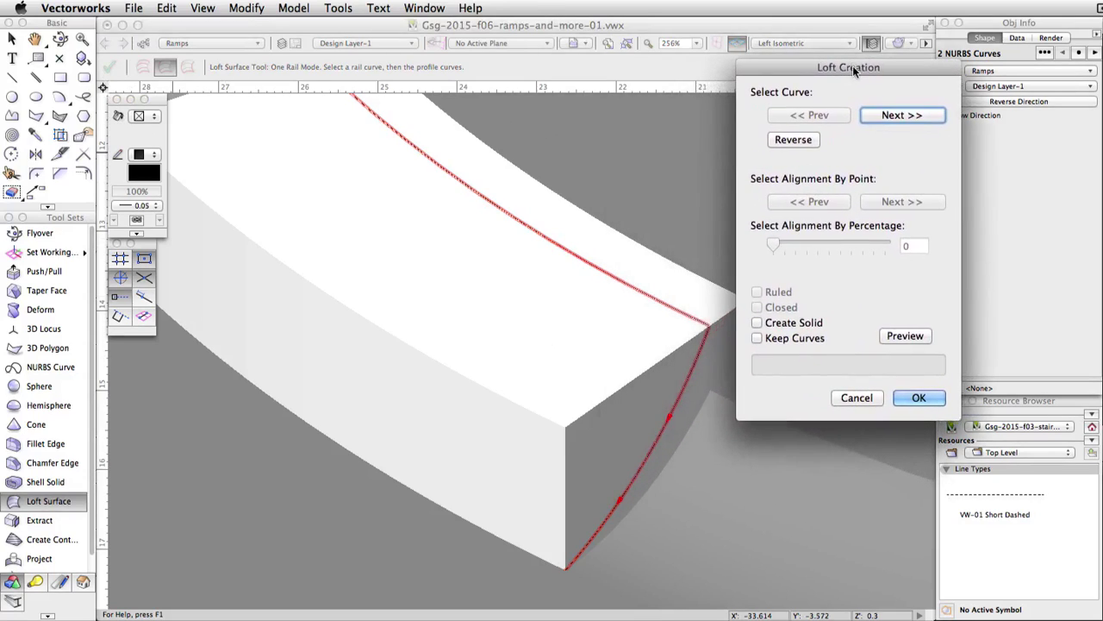
pyautogui.click(902, 399)
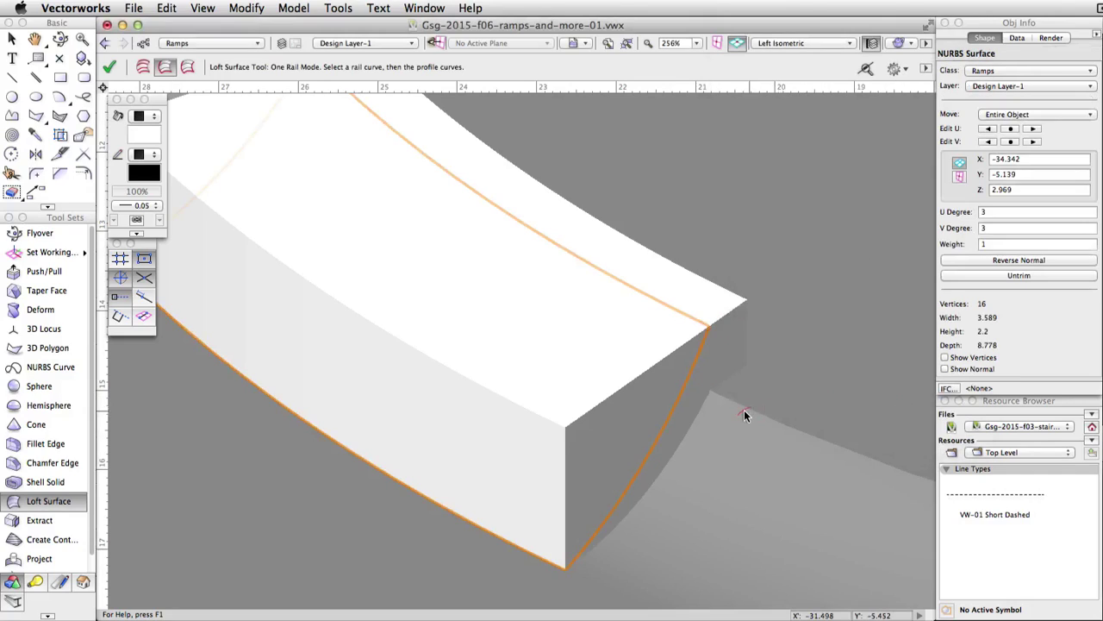
# Step: Stitch and trim the lofted surface with the ramp block into one curved Generic Solid, 3.589 × 2.2 × 8.778
pyautogui.press('x')
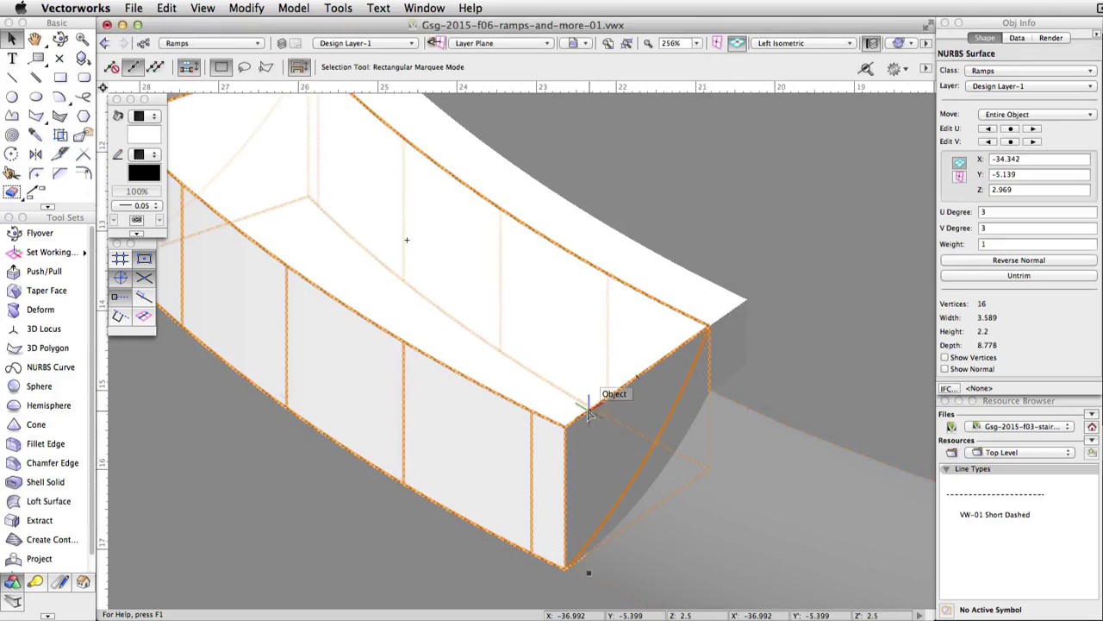
pyautogui.keyDown('shift'); pyautogui.click(603, 391); pyautogui.keyUp('shift')
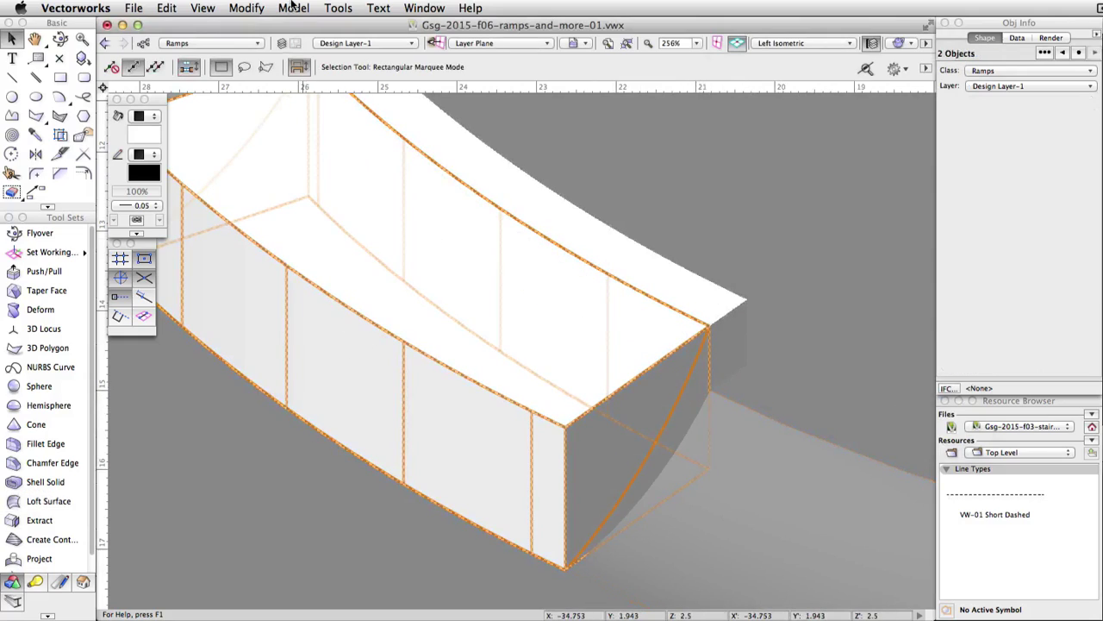
pyautogui.click(293, 8)
pyautogui.moveTo(338, 178)
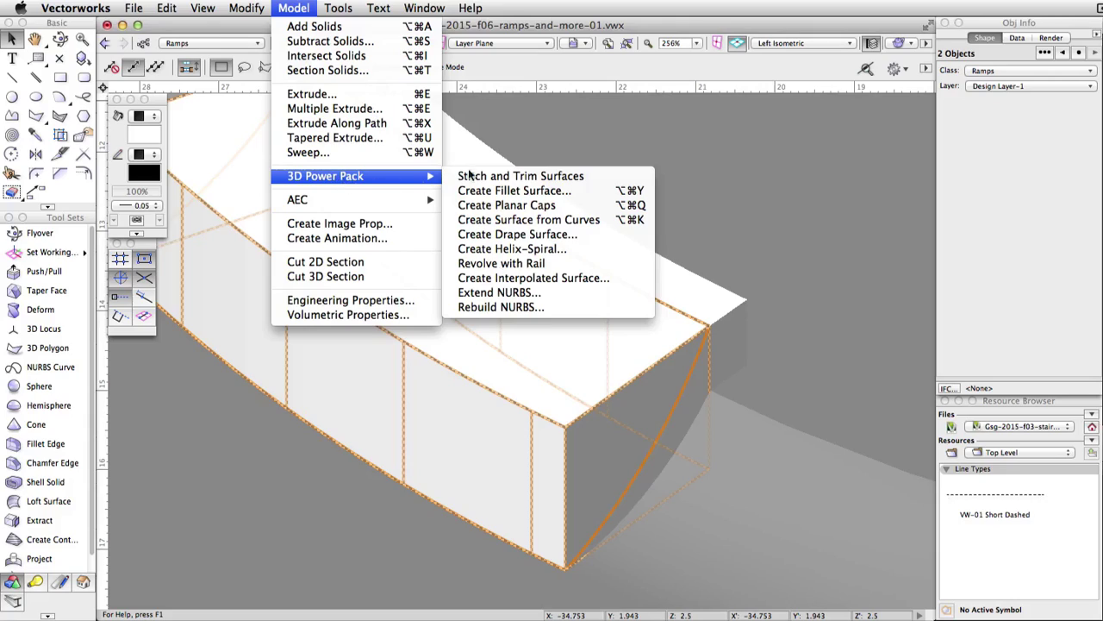
pyautogui.click(592, 176)
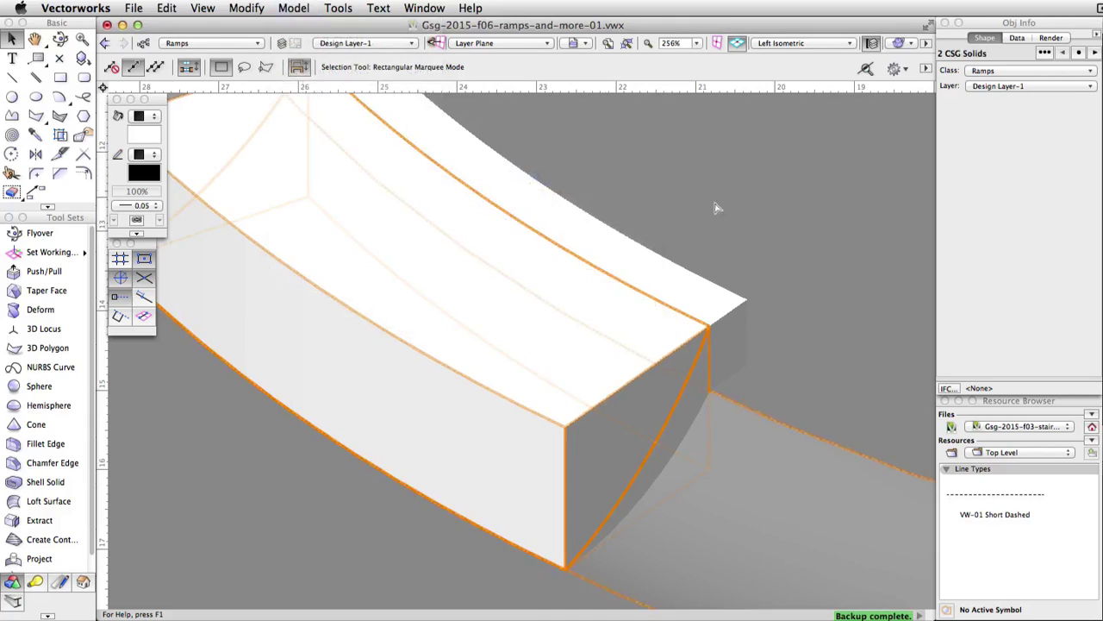
pyautogui.click(785, 226)
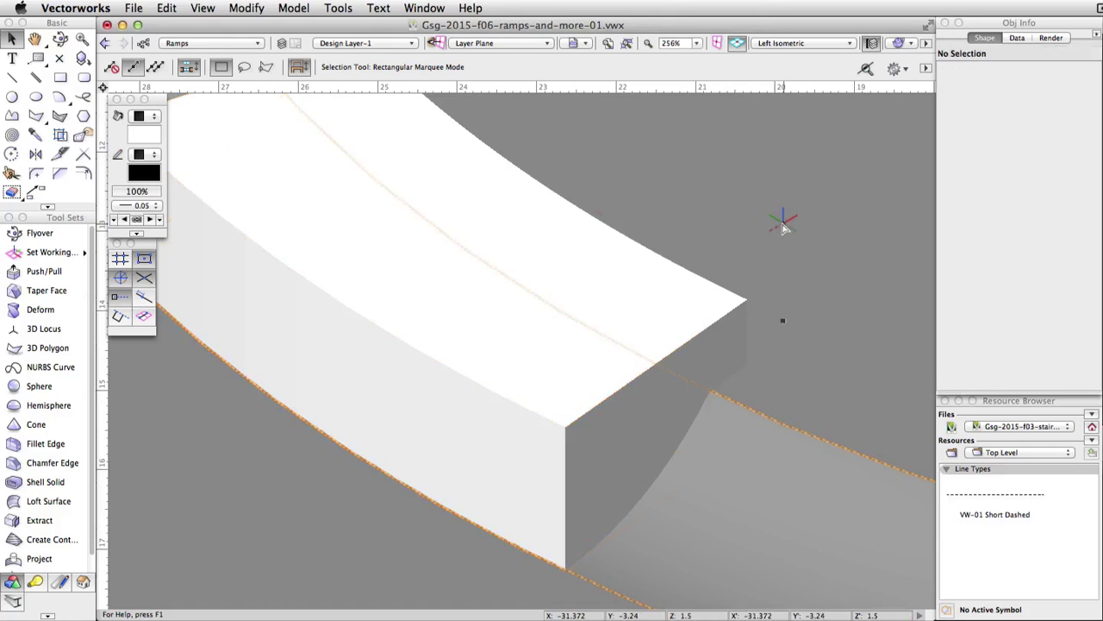
pyautogui.click(573, 420)
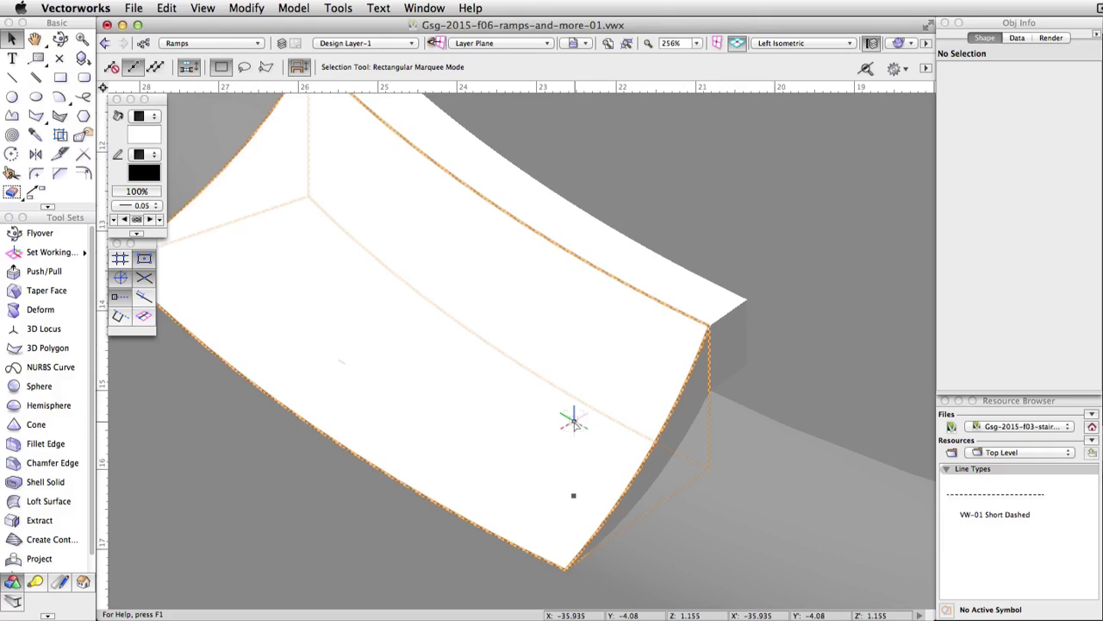
# Step: Add the curved ramp and the thin corner strip into one Solid Addition, and give it a class fill colour
pyautogui.click(573, 420)
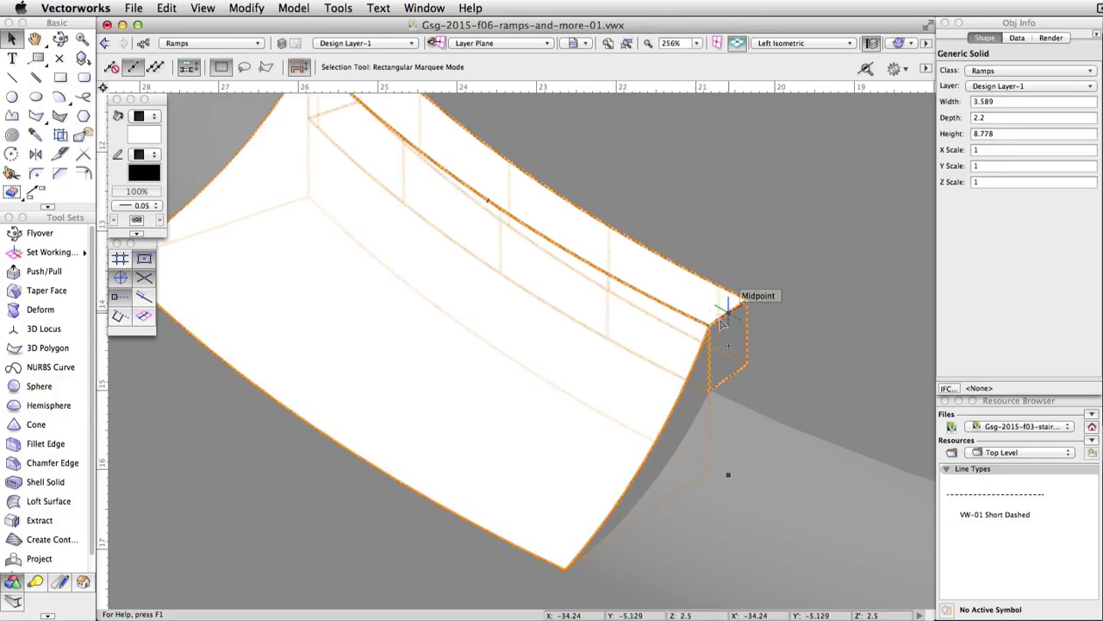
pyautogui.keyDown('shift'); pyautogui.click(722, 321); pyautogui.keyUp('shift')
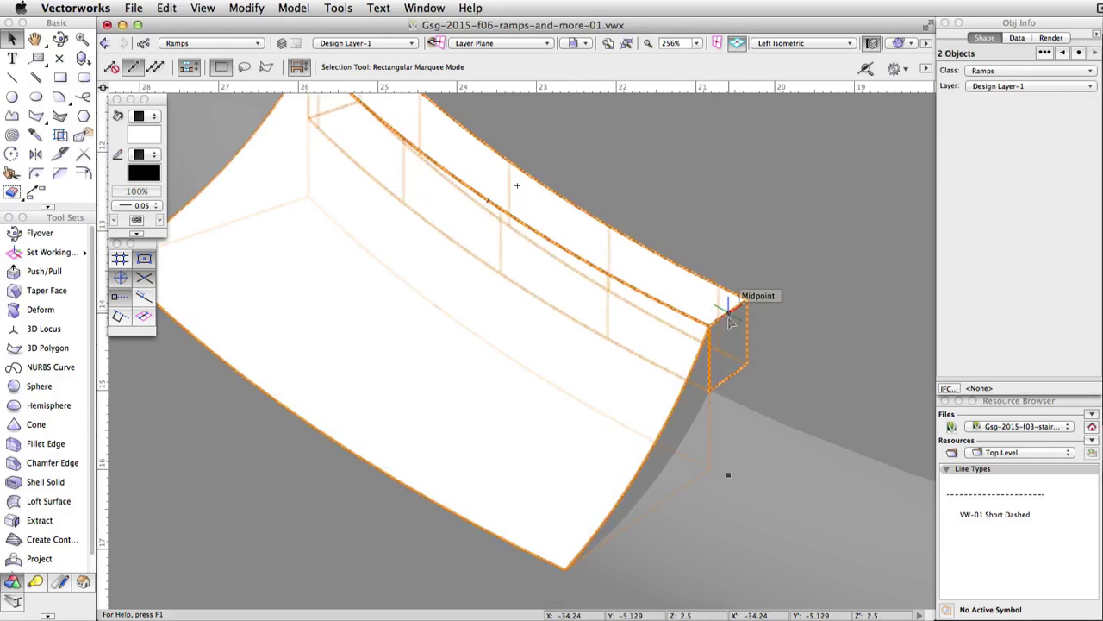
pyautogui.click(294, 8)
pyautogui.click(366, 27)
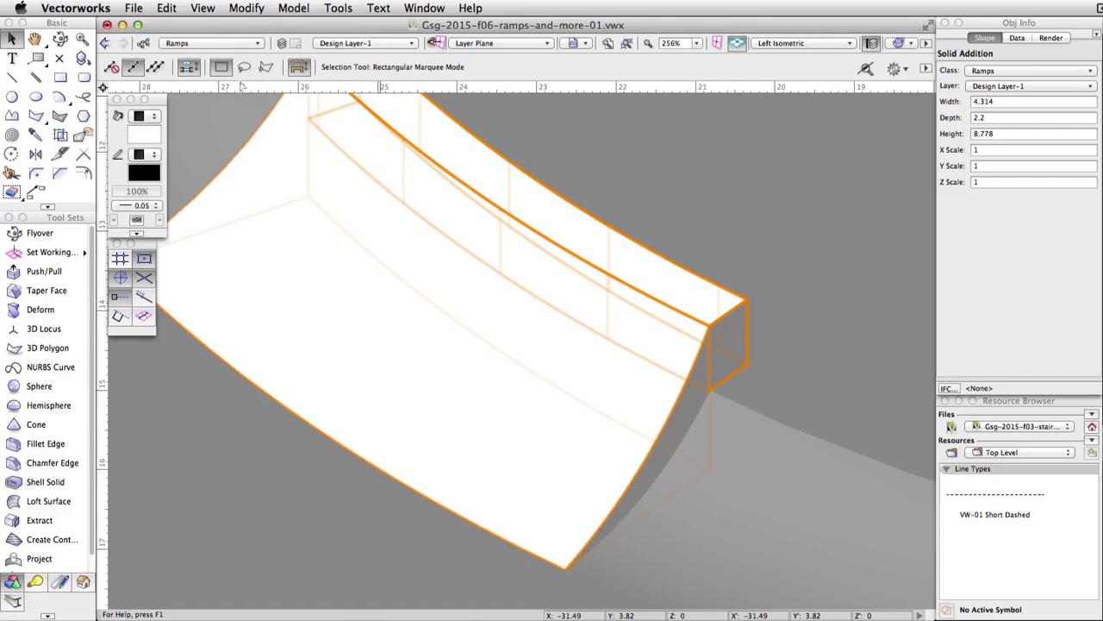
pyautogui.click(148, 138)
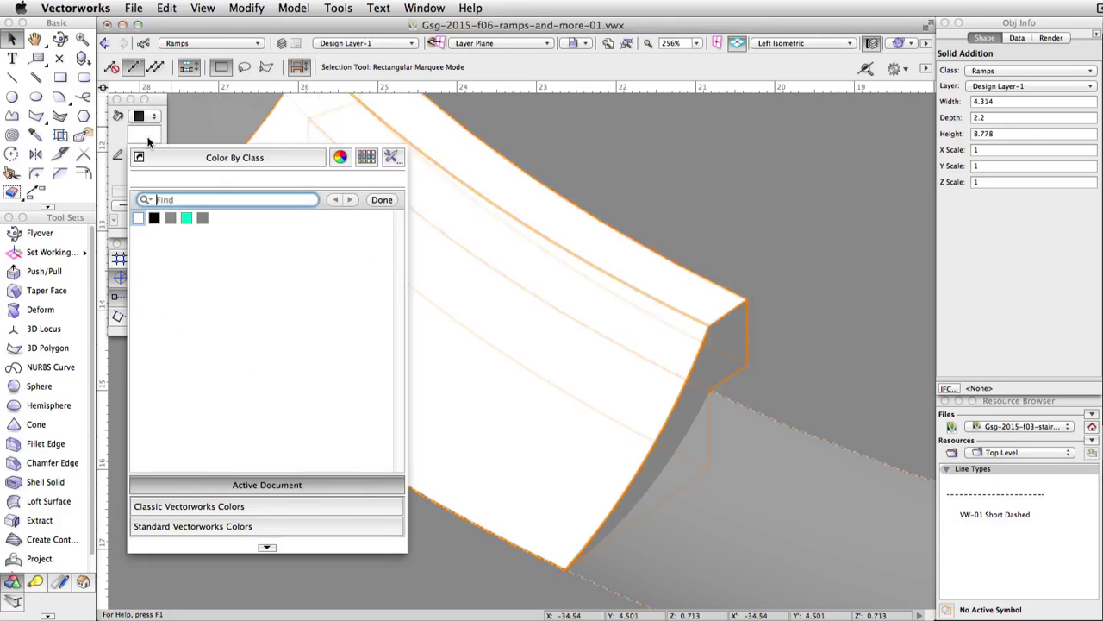
pyautogui.click(200, 219)
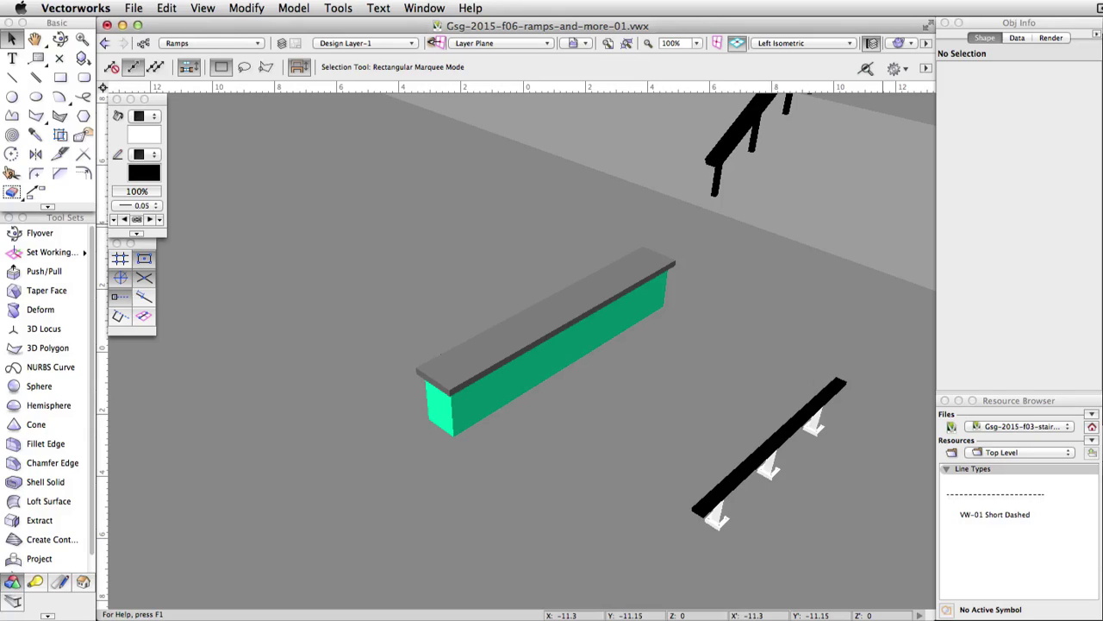
# Step: Move the tool palette aside, zoom in on the flat grind rail, and ready the Rectangle tool in Center to Corner mode
pyautogui.moveTo(57, 23); pyautogui.dragTo(209, 178)
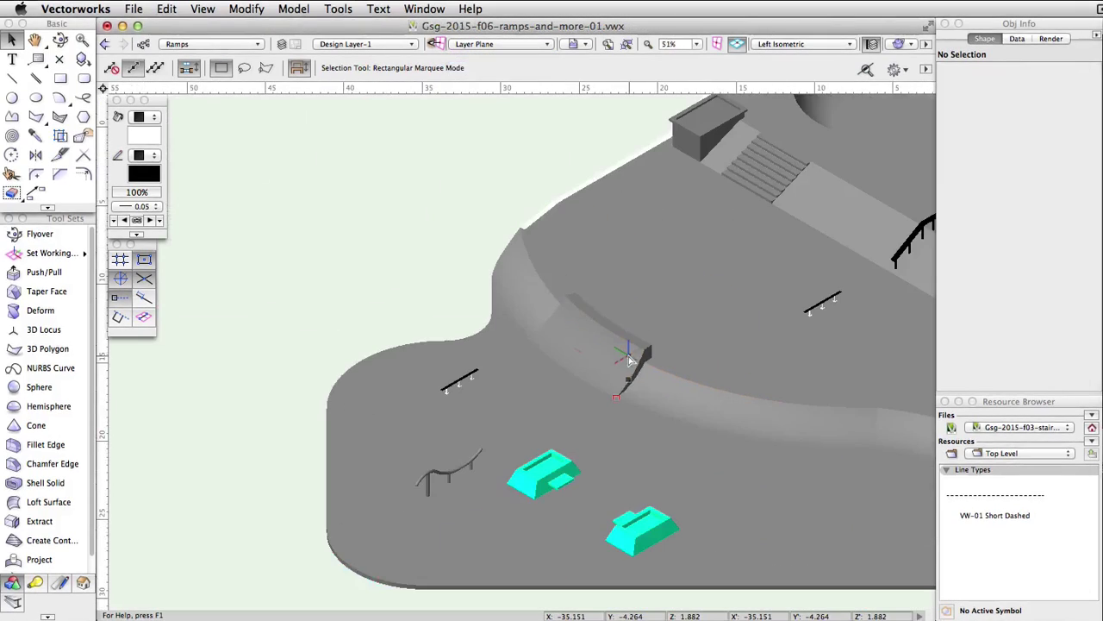
pyautogui.moveTo(747, 352); pyautogui.dragTo(567, 455, button='middle')
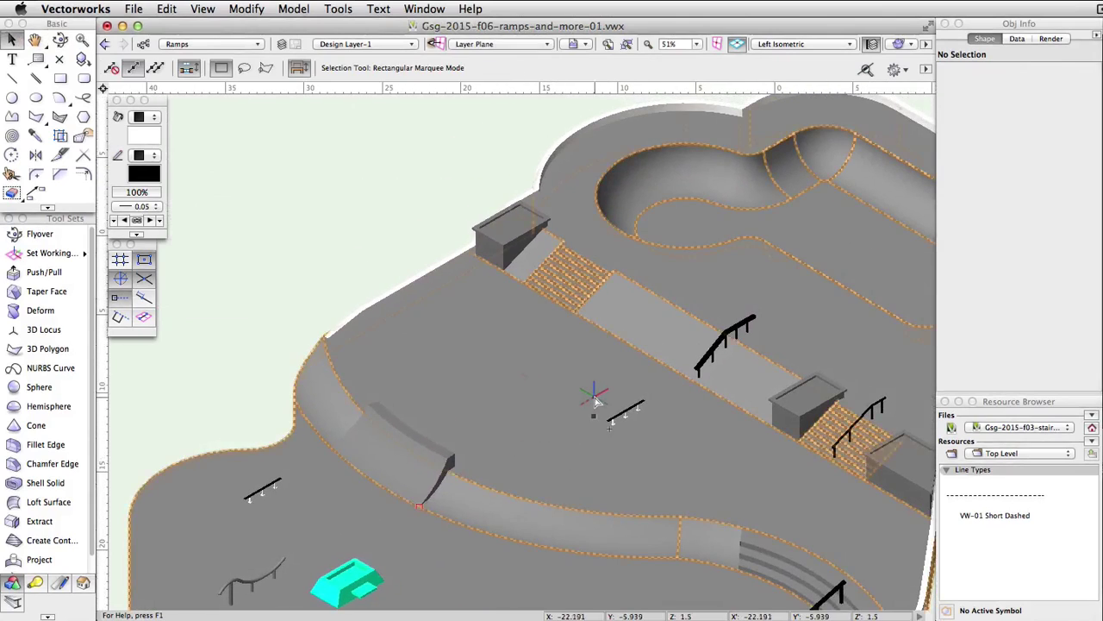
pyautogui.scroll(5, 594, 394)
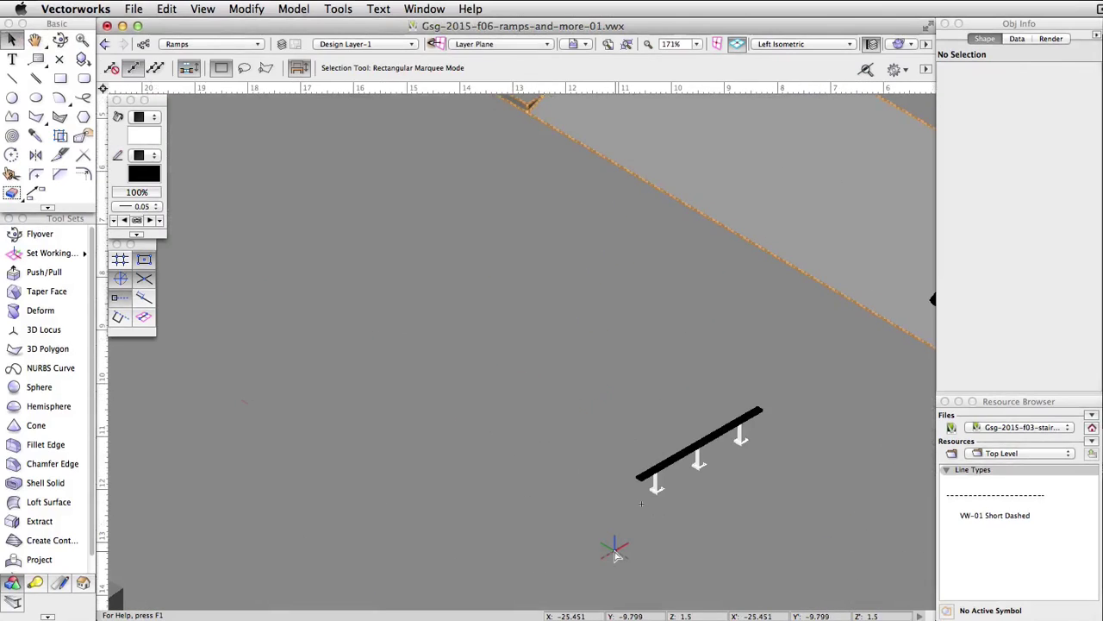
pyautogui.click(65, 81)
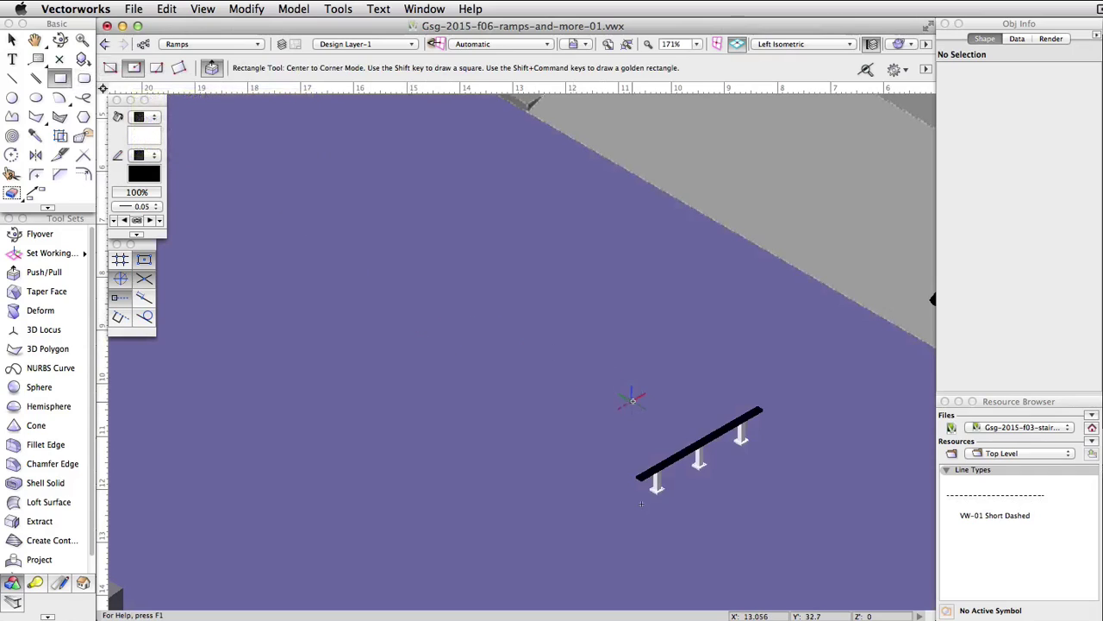
# Step: Switch the view to shaded rendering and pan to empty ground beside the rail
pyautogui.scroll(3, 709, 464)
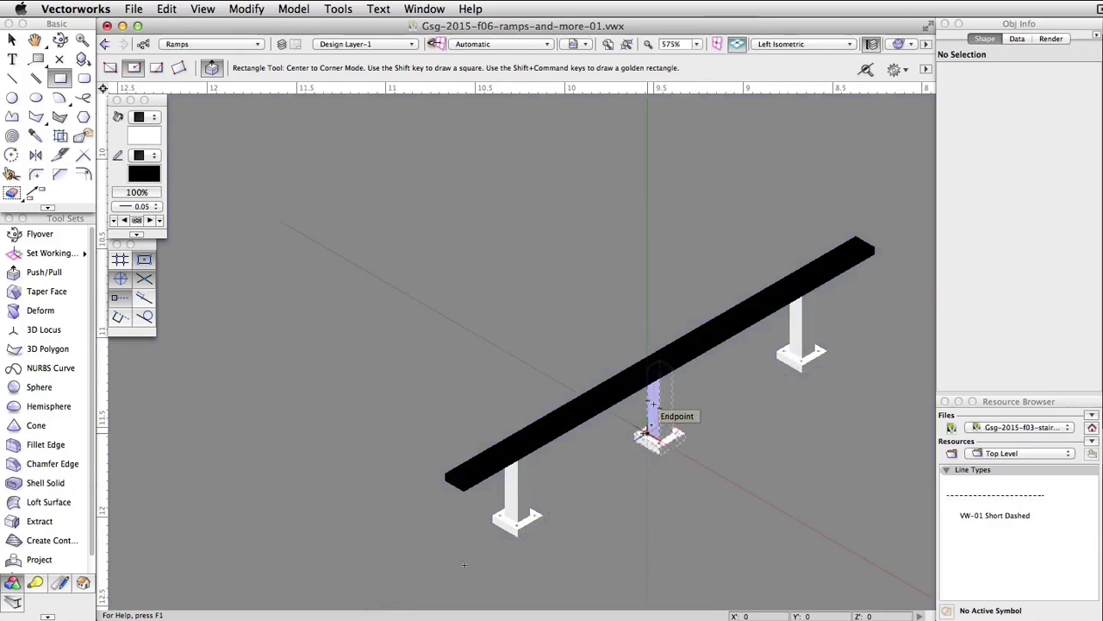
pyautogui.scroll(3, 647, 428)
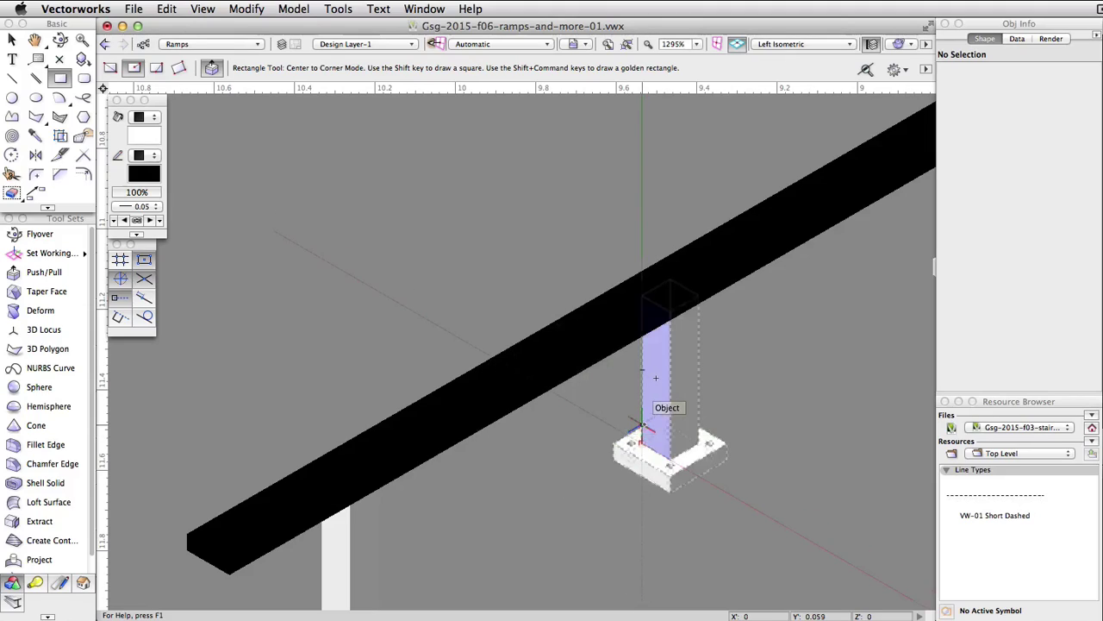
pyautogui.press('super+shift+g')
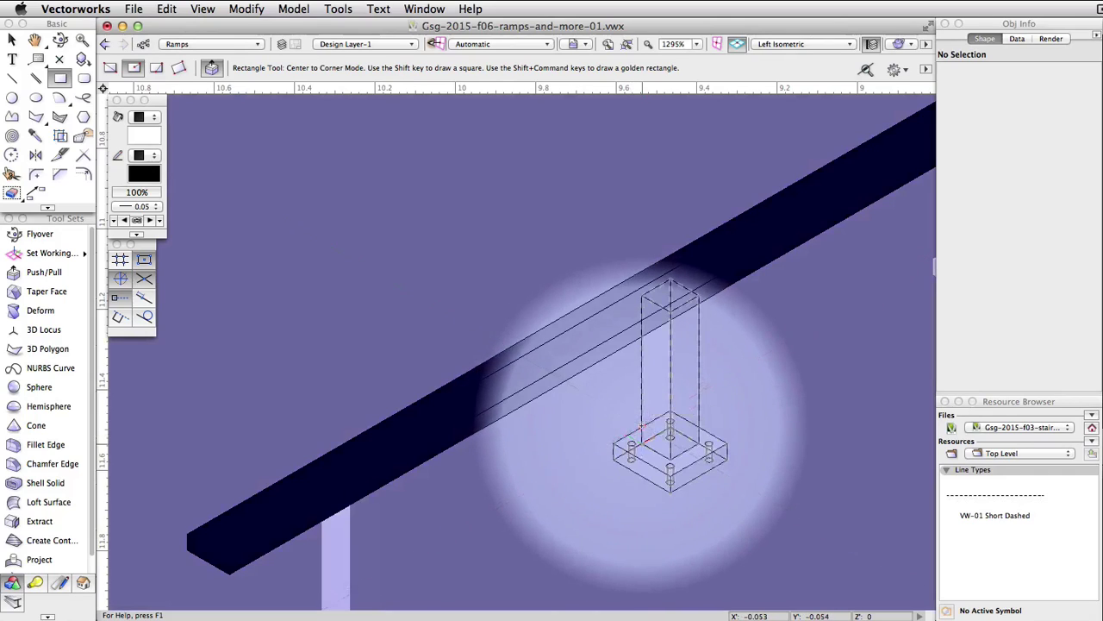
pyautogui.press('super+shift+g')
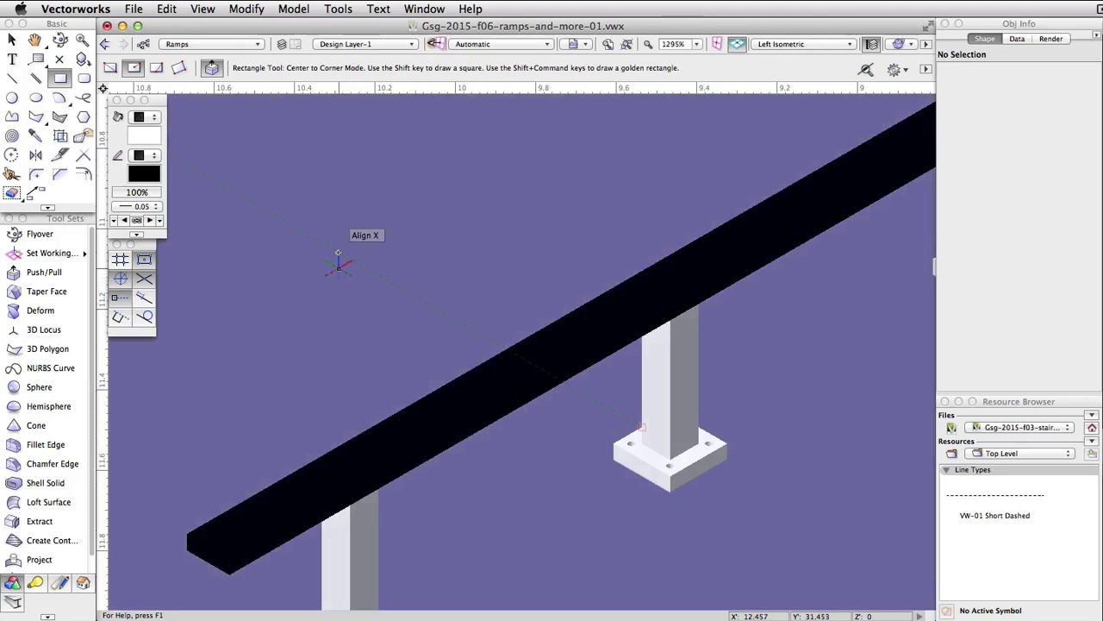
pyautogui.moveTo(338, 263); pyautogui.dragTo(531, 379, button='middle')
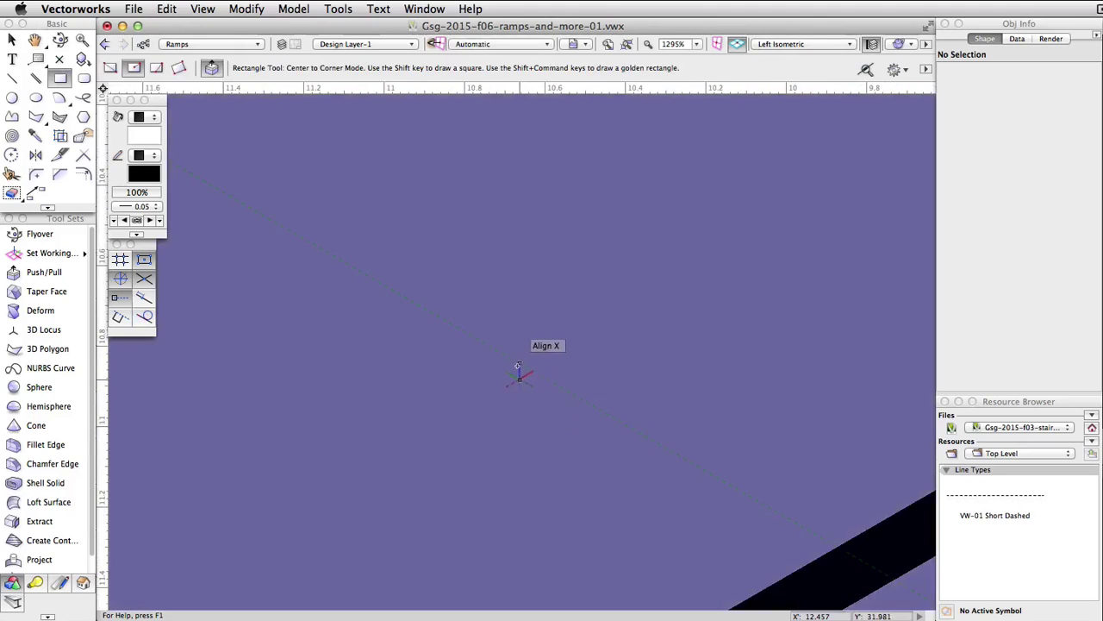
# Step: Draw a 4.5 × 0.5 Ramps-class rectangle from its centre with ΔX 2.25 and ΔY 0.25
pyautogui.click(518, 370)
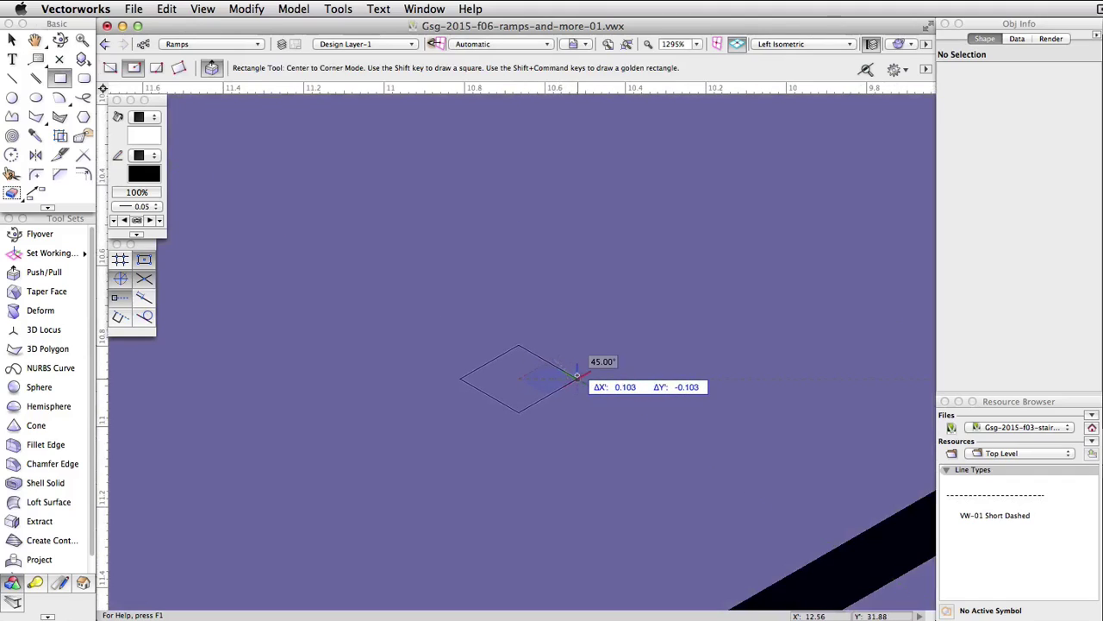
pyautogui.press('Tab')
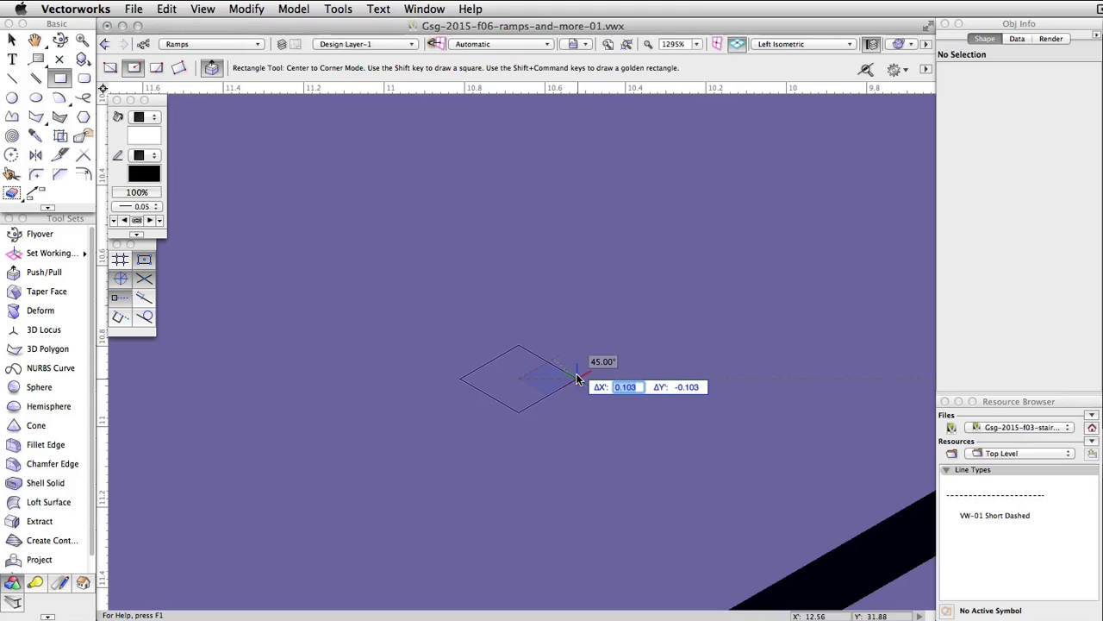
pyautogui.write('2.25')
pyautogui.press('Tab')
pyautogui.write('0')
pyautogui.press('Return')
pyautogui.scroll(-6, 577, 378)
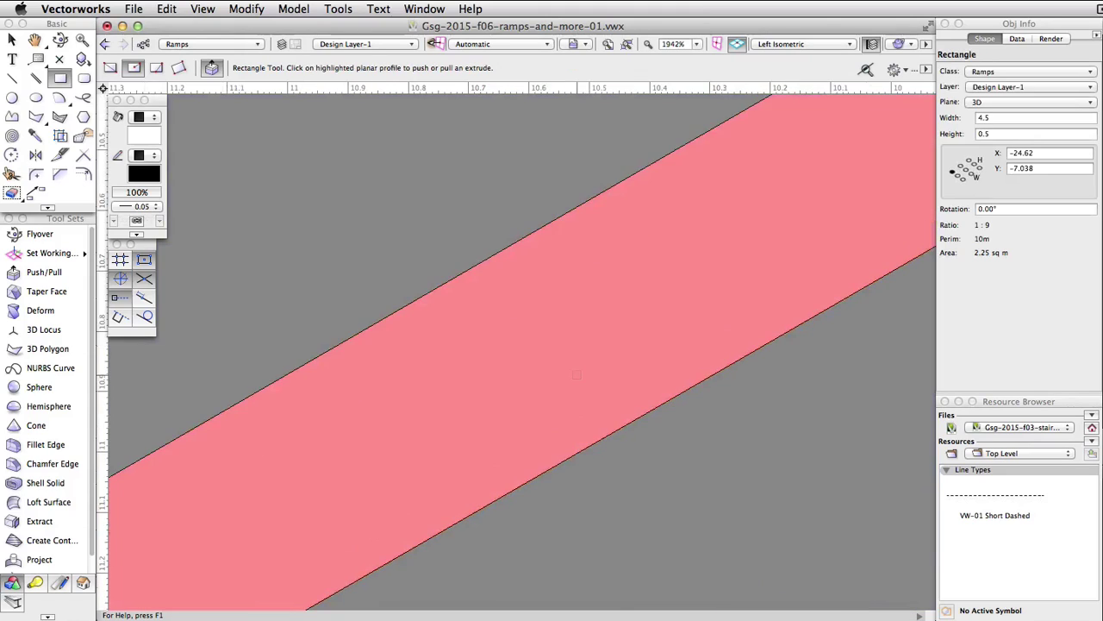
# Step: Push/pull the rectangle up 0.75 into a 4.5 × 0.5 ledge box beside the rail
pyautogui.hscroll(-3, 577, 378)
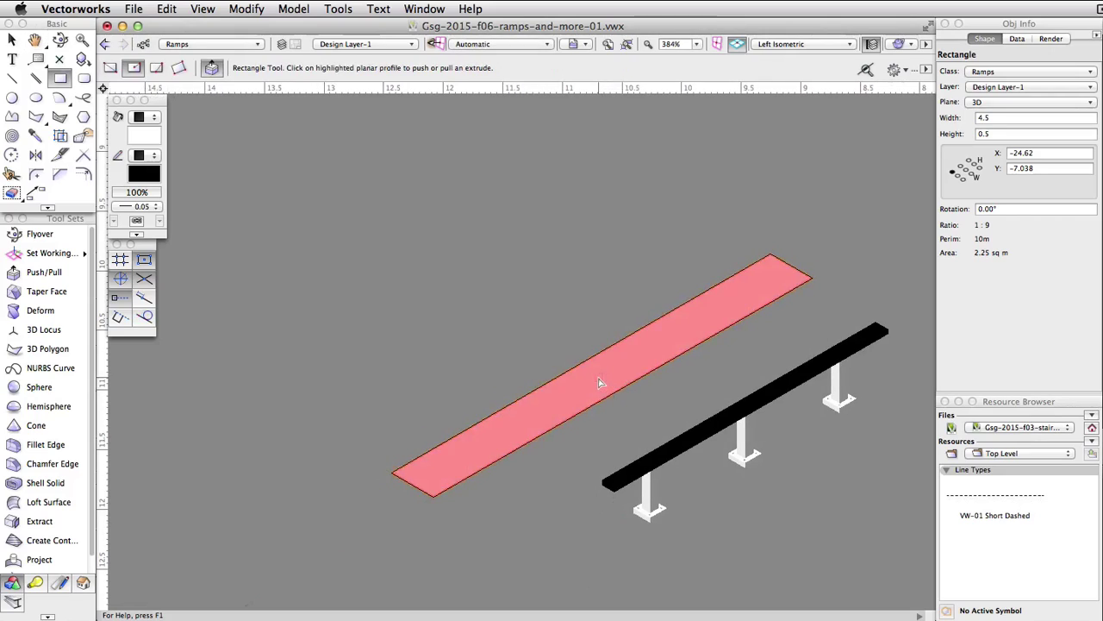
pyautogui.click(598, 374)
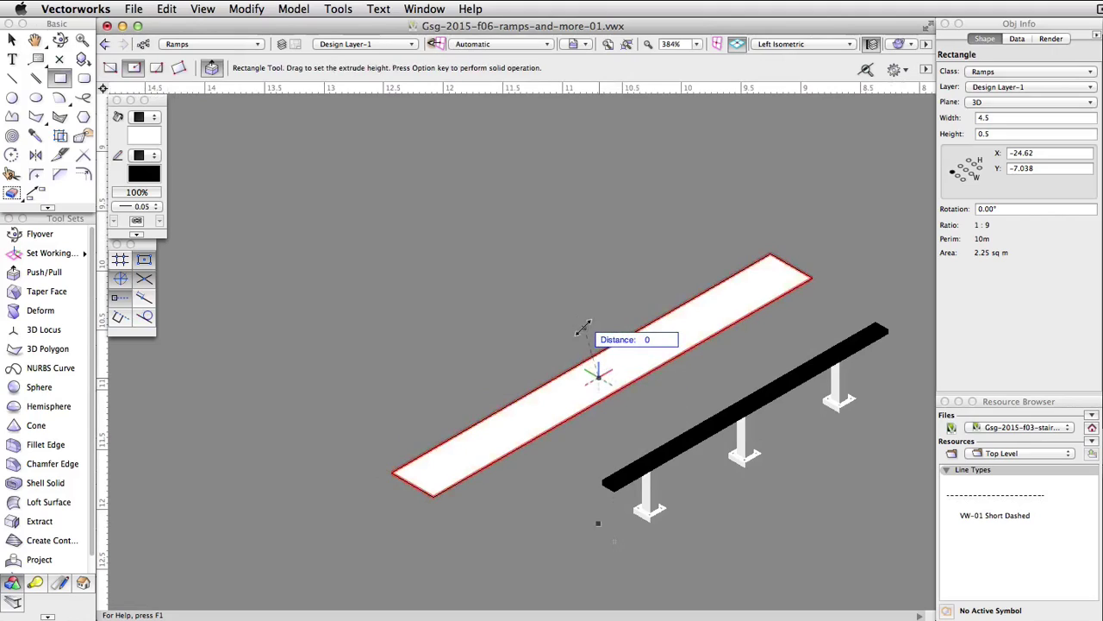
pyautogui.press('Tab')
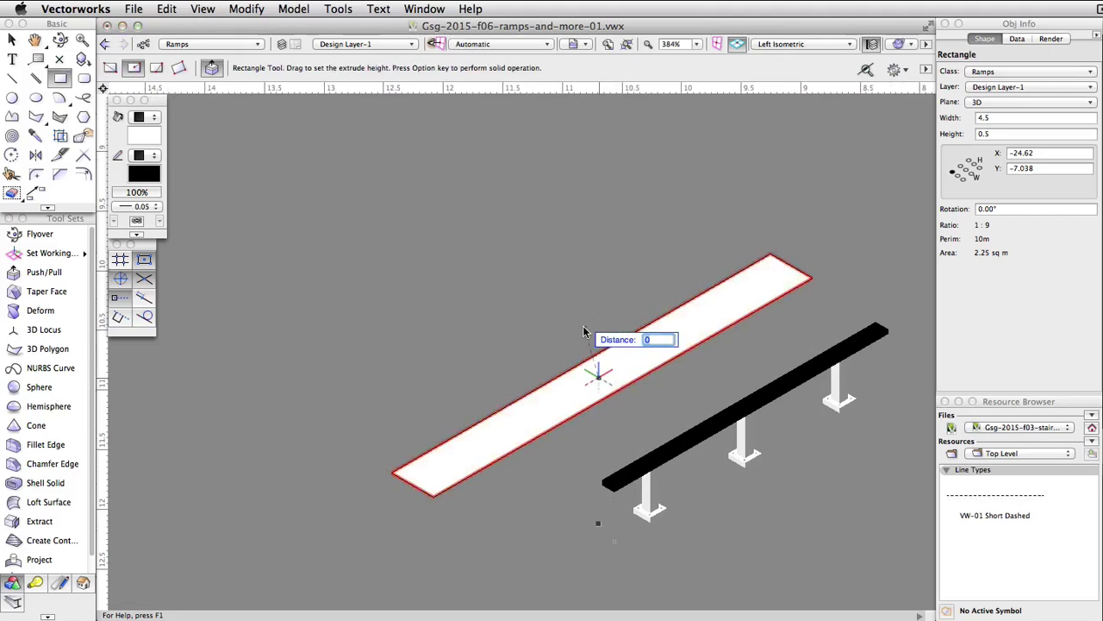
pyautogui.write('0.75')
pyautogui.press('Return')
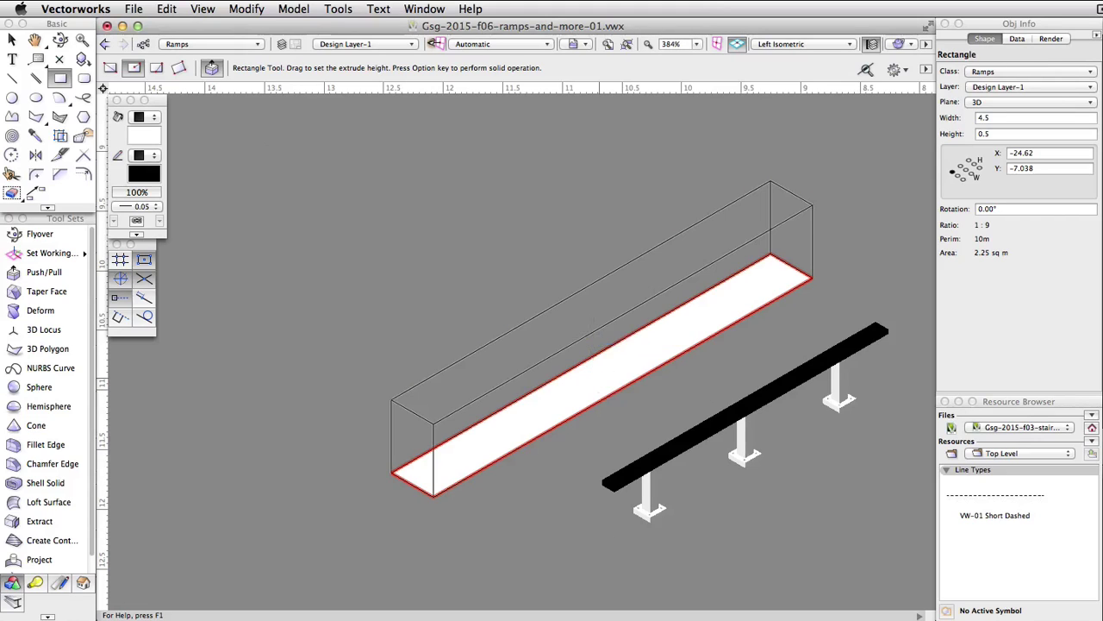
pyautogui.scroll(-2, 615, 540)
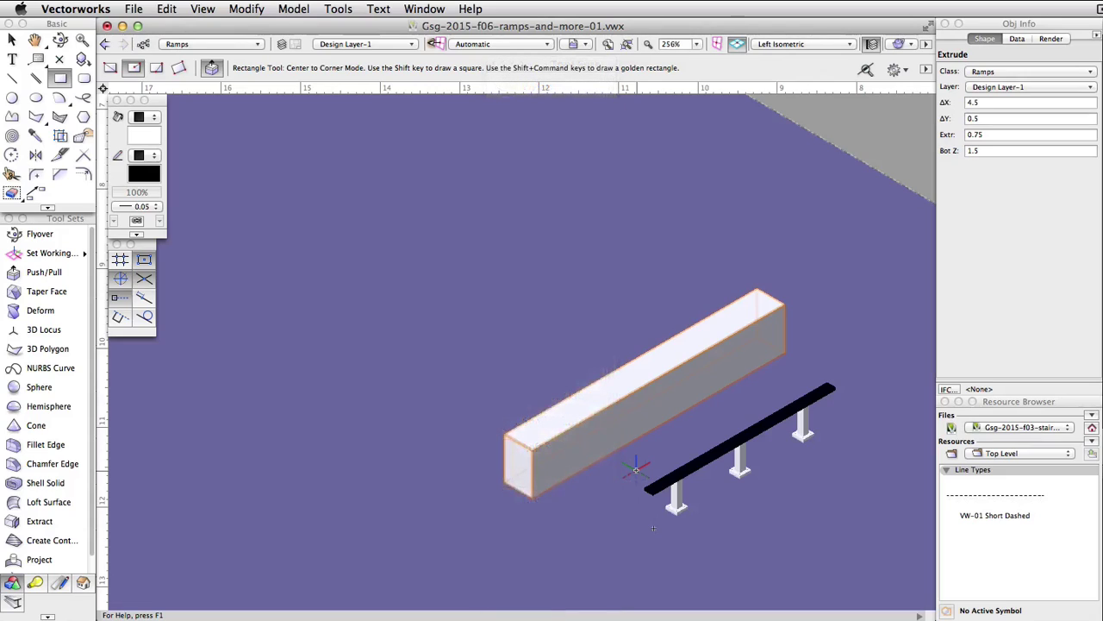
# Step: Choose the Extract tool with Create Planar Objects enabled in its preferences
pyautogui.click(29, 522)
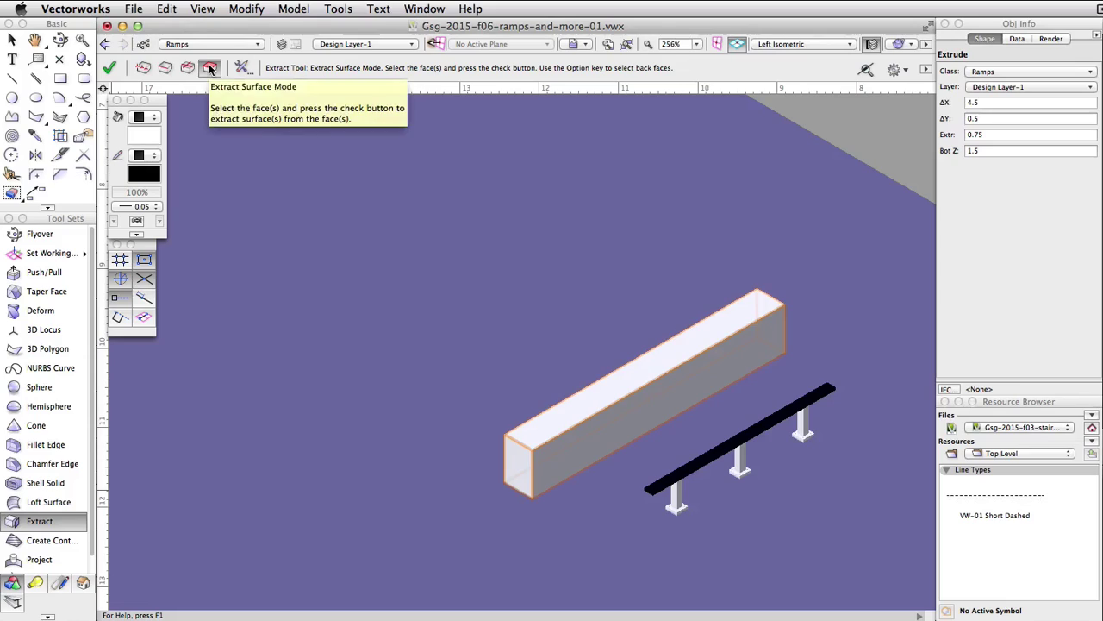
pyautogui.click(242, 74)
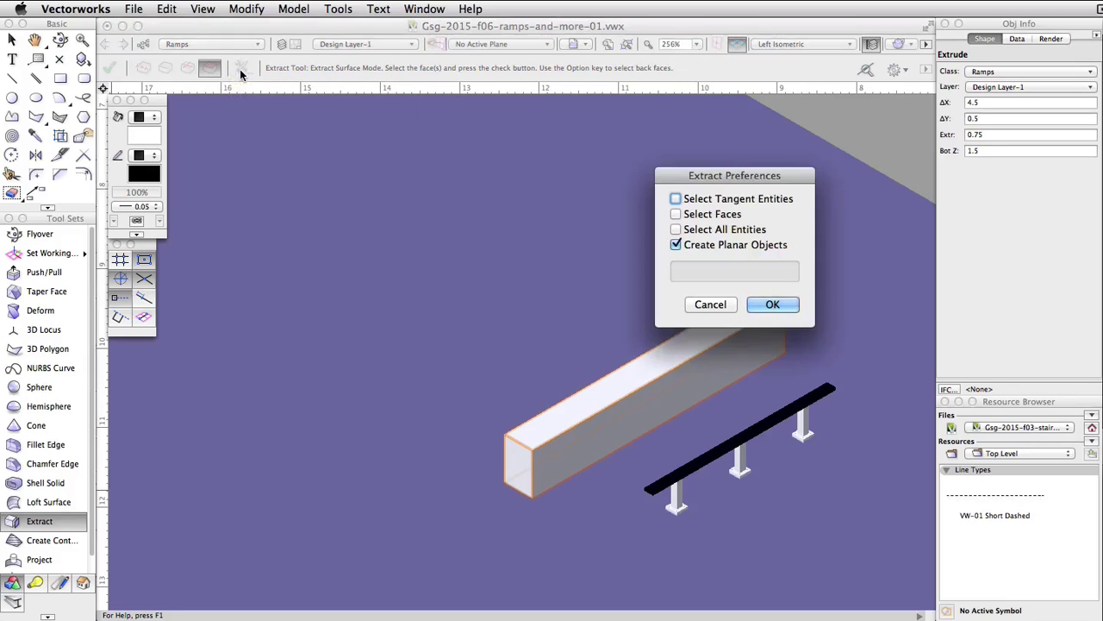
pyautogui.moveTo(749, 178); pyautogui.dragTo(585, 139)
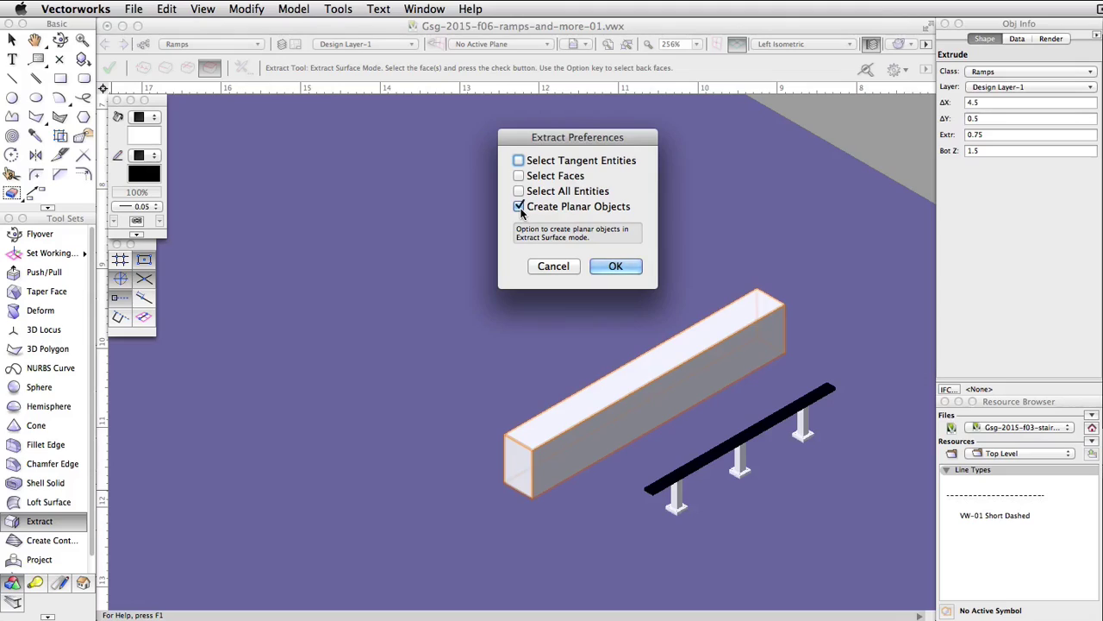
pyautogui.click(614, 266)
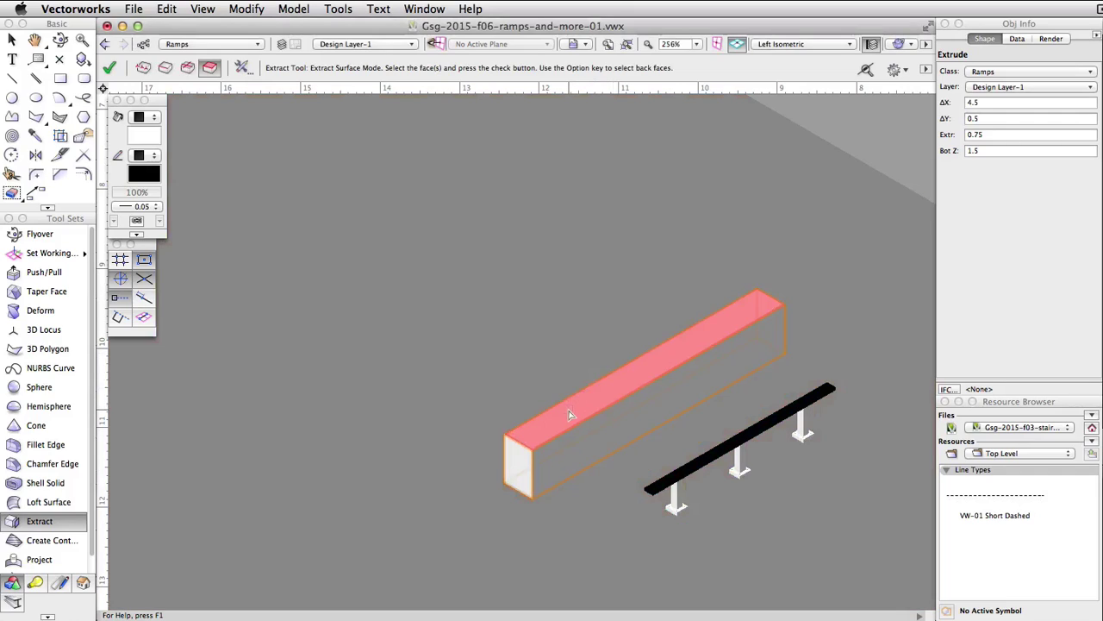
# Step: Extract the box's top face as a flat 4.5 × 0.5 polygon
pyautogui.click(568, 415)
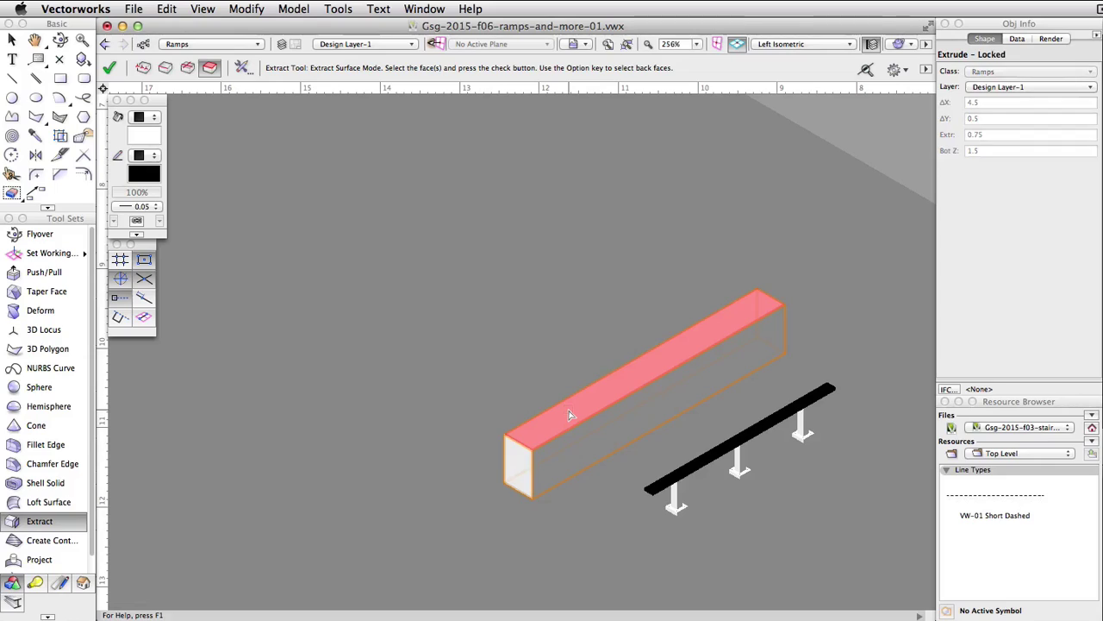
pyautogui.click(569, 416)
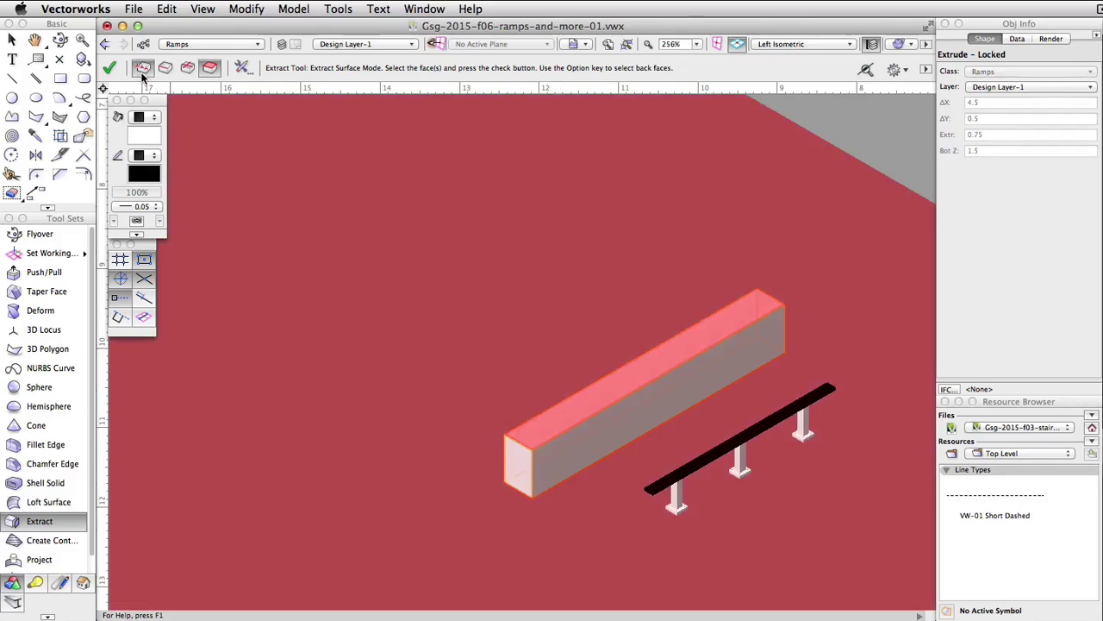
pyautogui.click(116, 69)
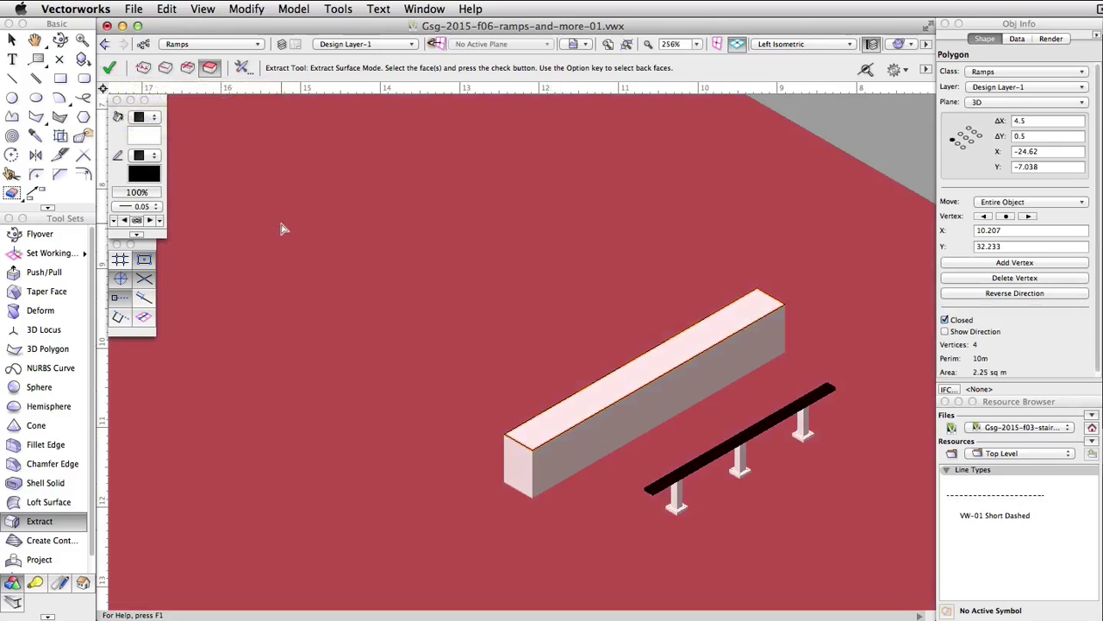
pyautogui.click(80, 175)
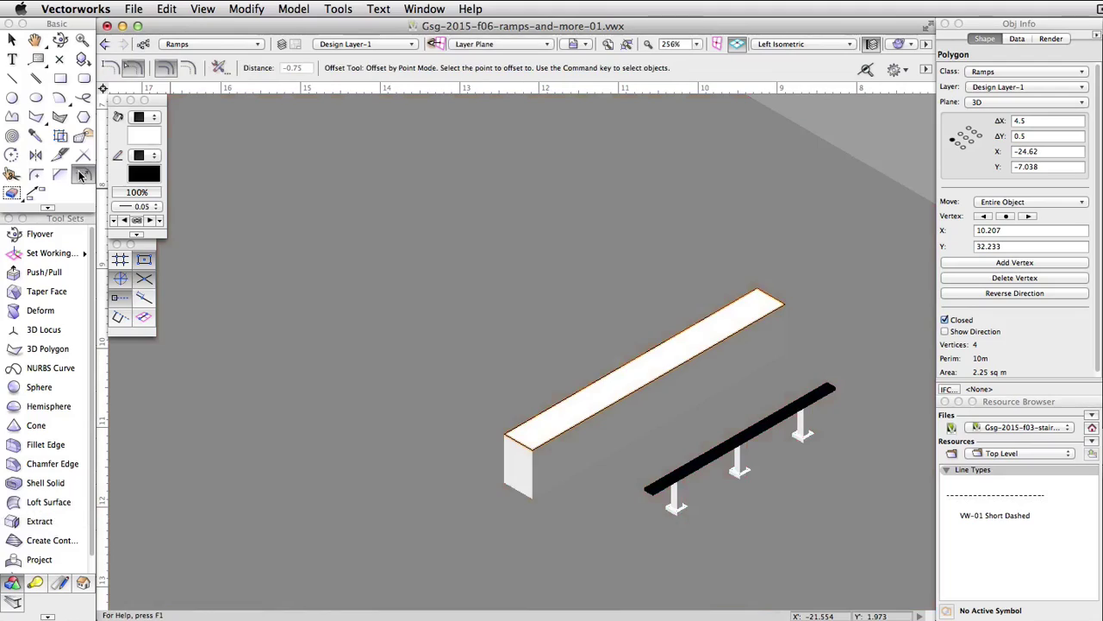
# Step: Offset the top-face polygon outward by 0.075, making a 4.65 × 0.65 overhanging polygon
pyautogui.click(110, 69)
pyautogui.click(188, 68)
pyautogui.click(302, 68)
pyautogui.write('0')
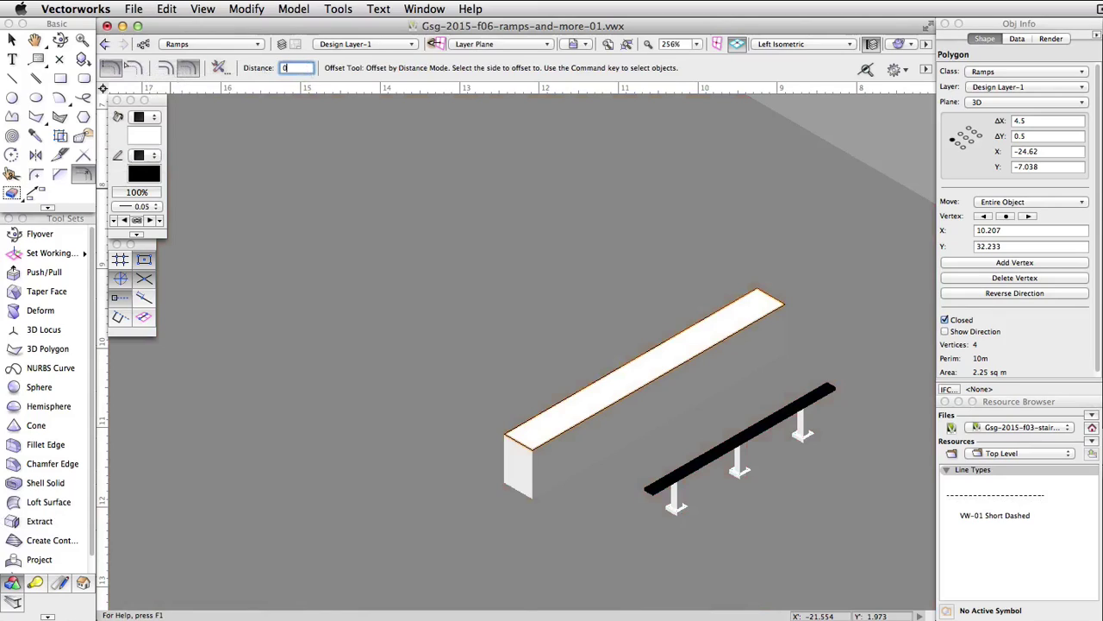
pyautogui.press('Return')
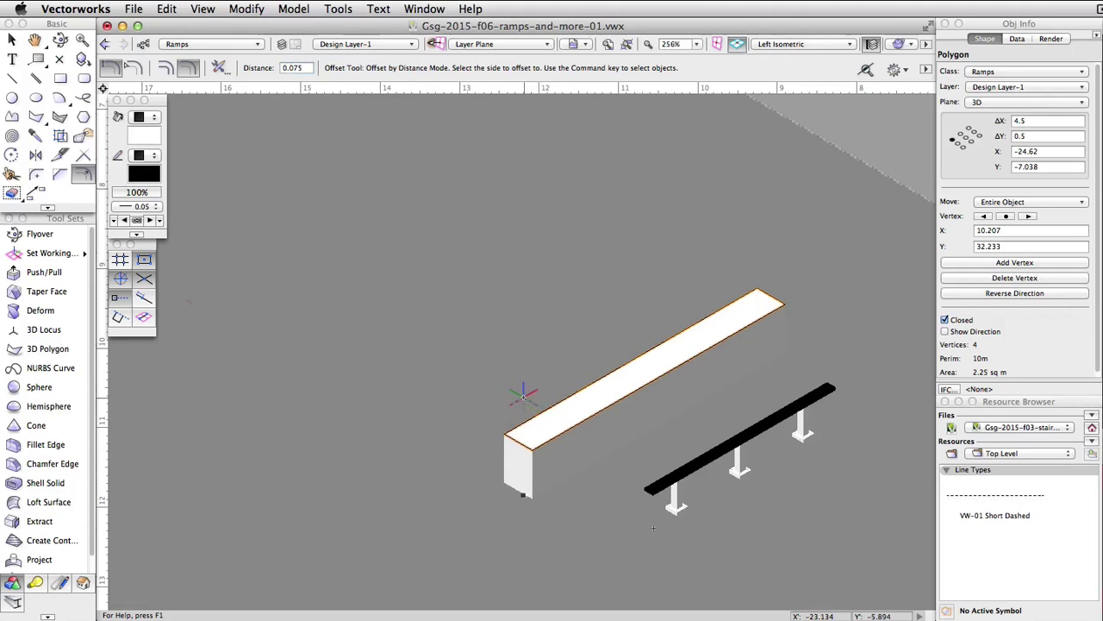
pyautogui.click(523, 397)
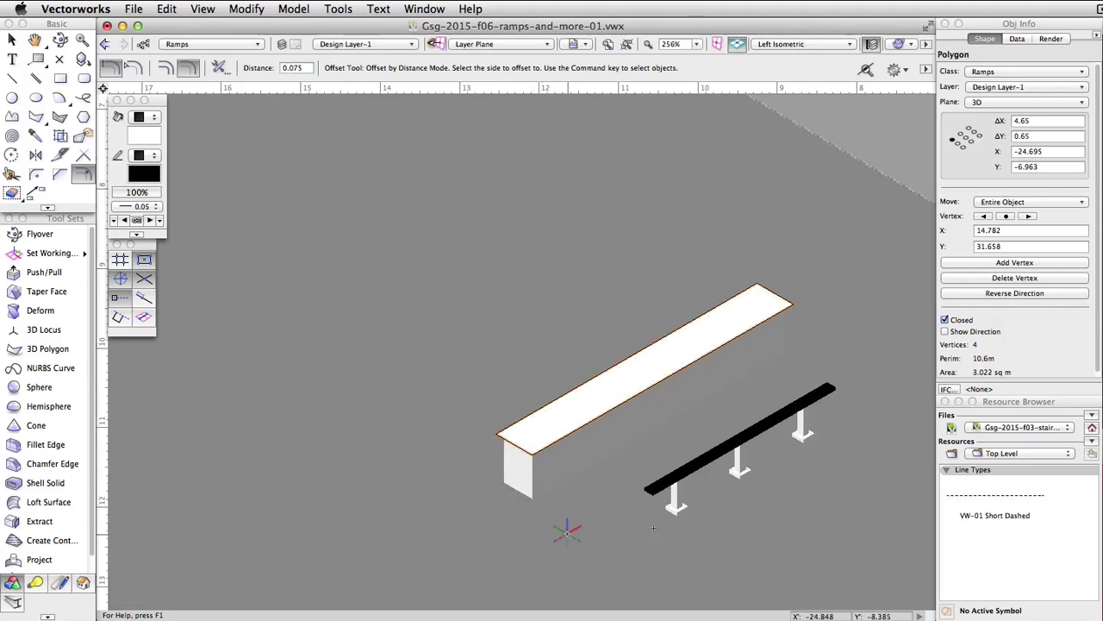
pyautogui.click(51, 274)
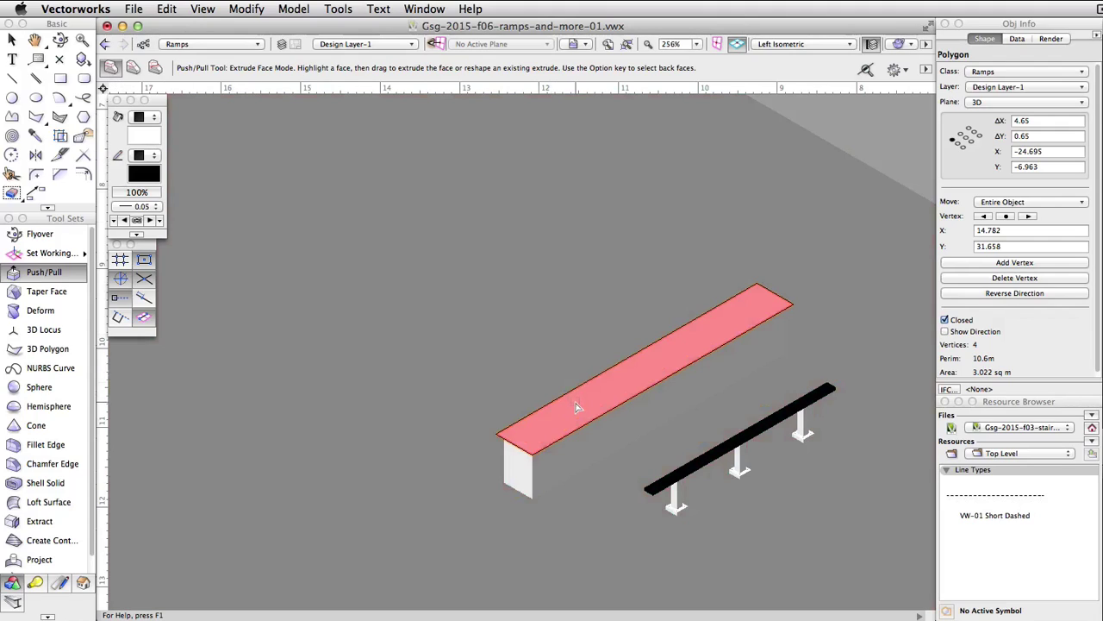
# Step: Push/pull the enlarged polygon up 0.1 to form the cap slab
pyautogui.click(577, 408)
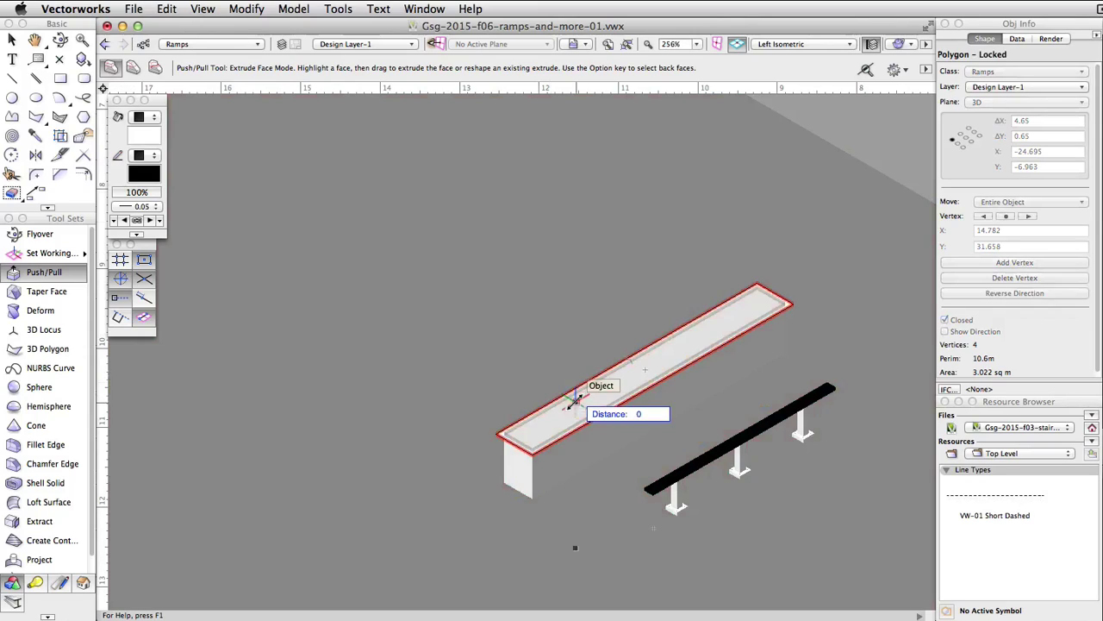
pyautogui.press('Tab')
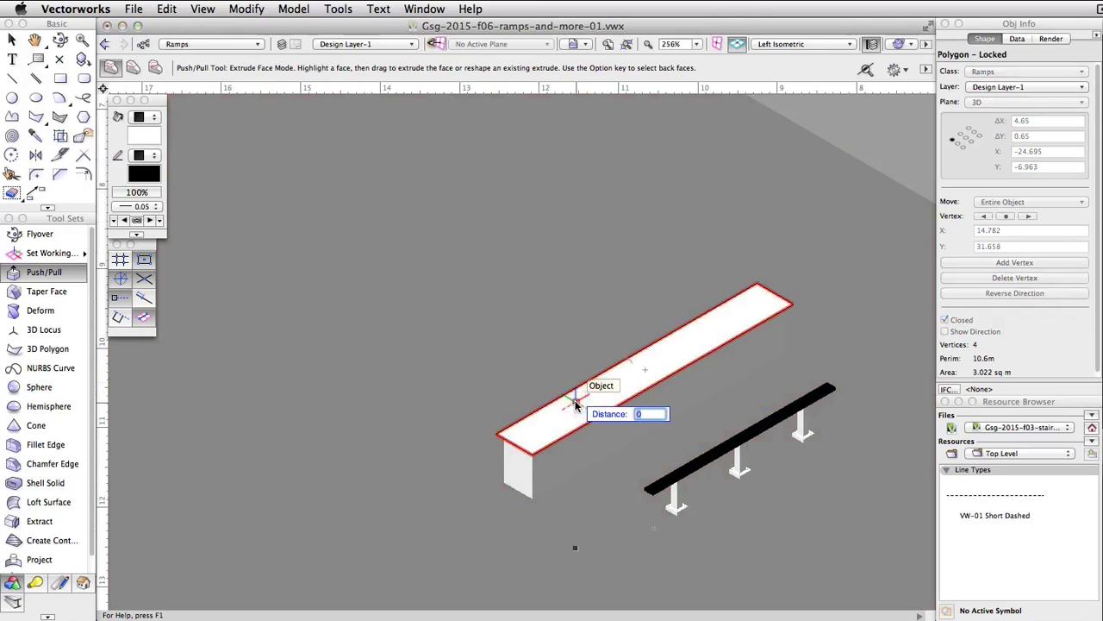
pyautogui.write('0.1')
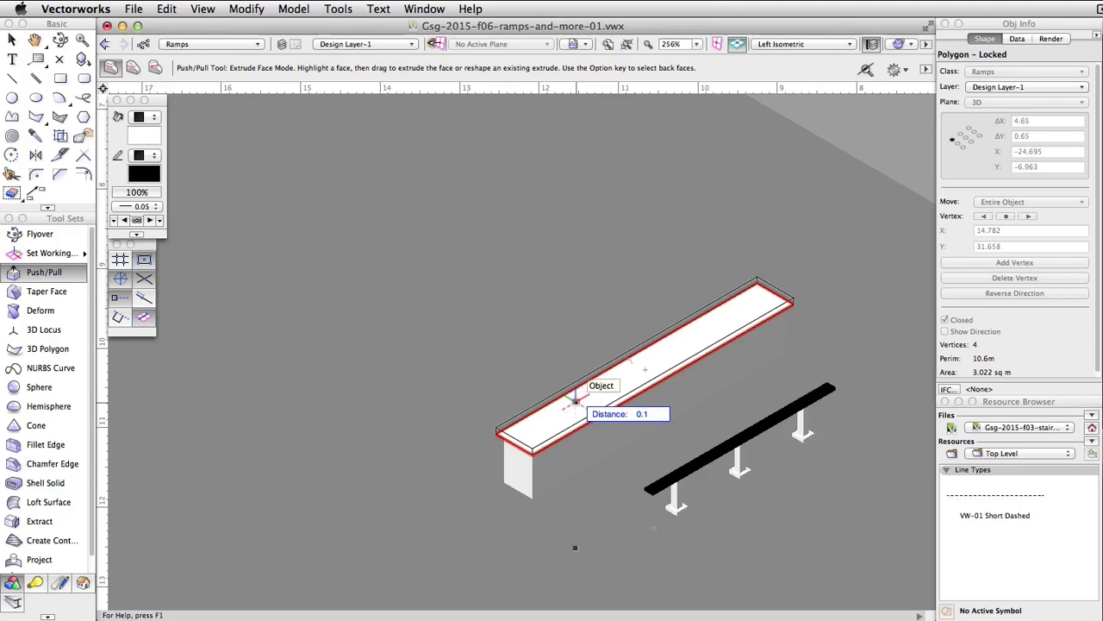
pyautogui.press('Return')
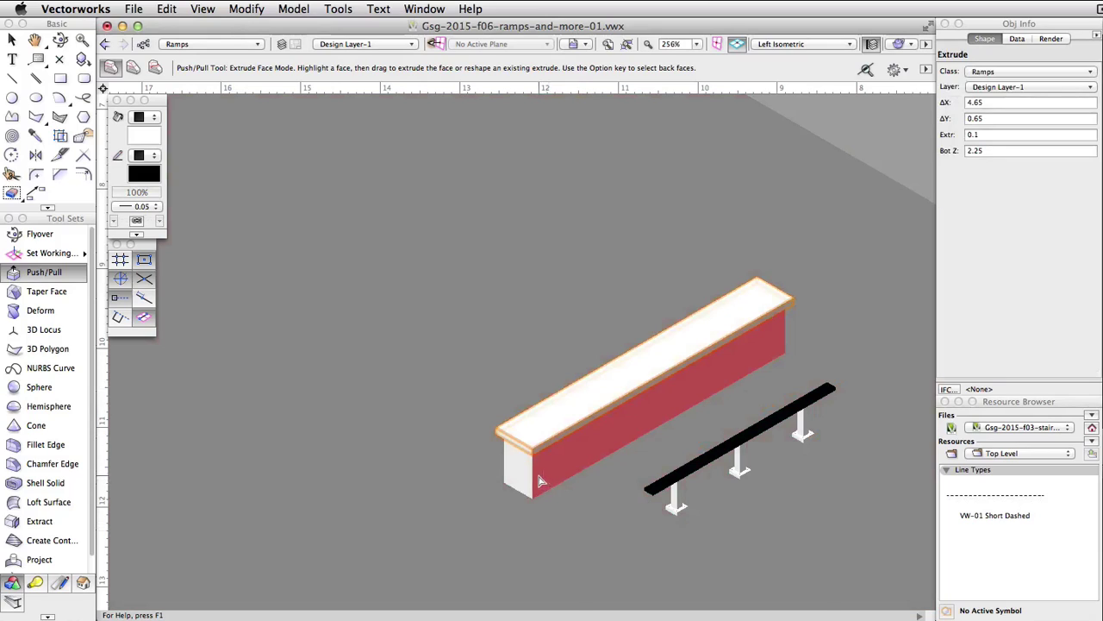
# Step: Fill the ledge box teal from the Color By Class palette
pyautogui.press('x')
pyautogui.press('x')
pyautogui.click(535, 472)
pyautogui.click(138, 136)
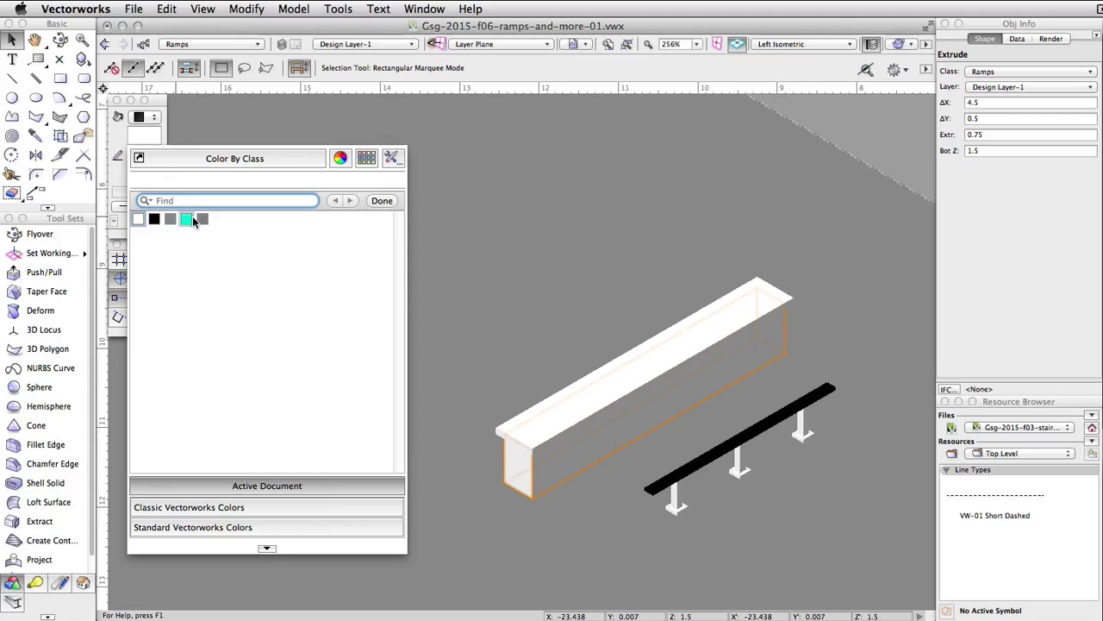
pyautogui.click(193, 220)
pyautogui.click(536, 420)
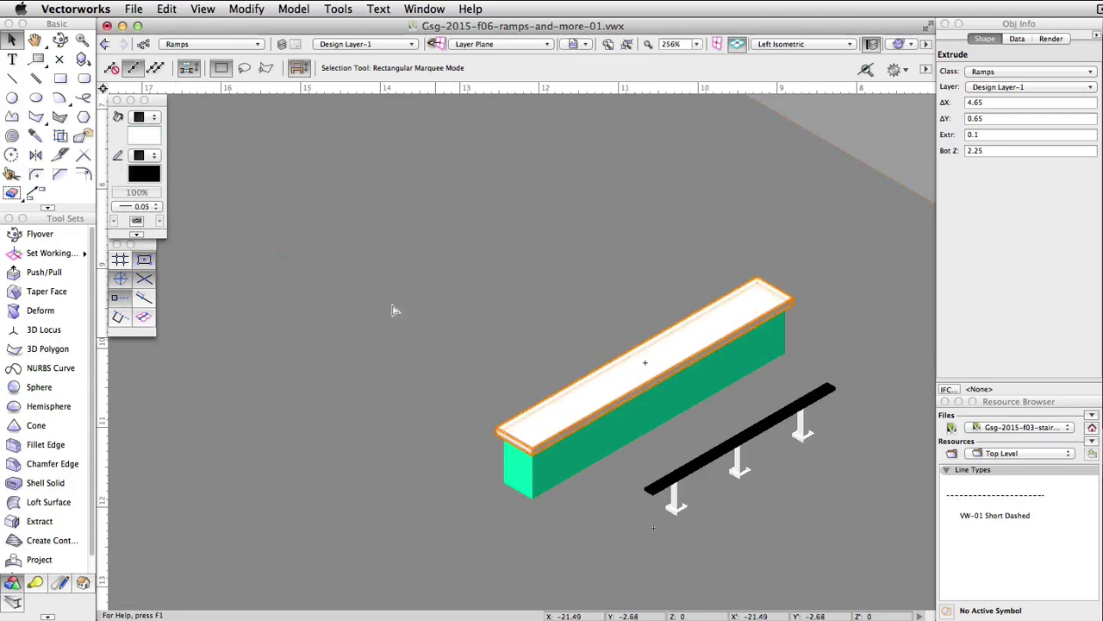